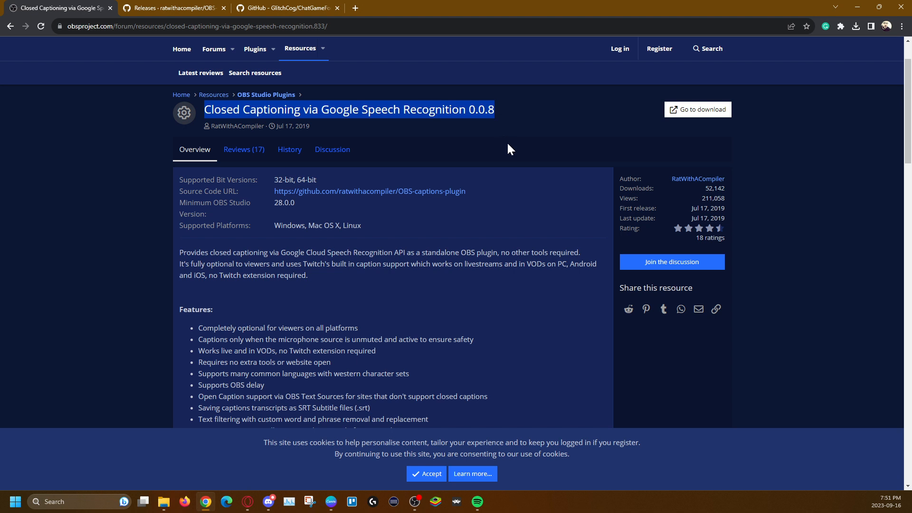
Step: Review the closed captioning plugin's minimum OBS version, supported platforms and introductory description
click(507, 145)
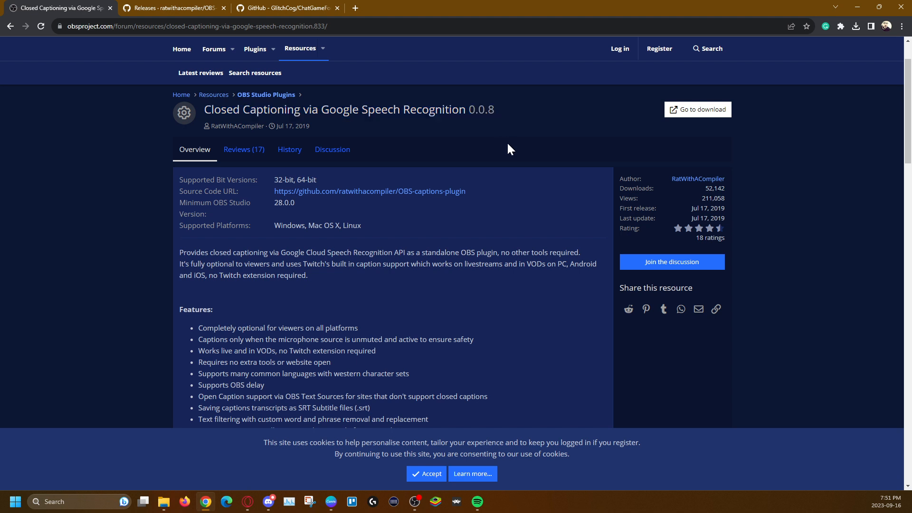
scroll(506, 144, down, 2)
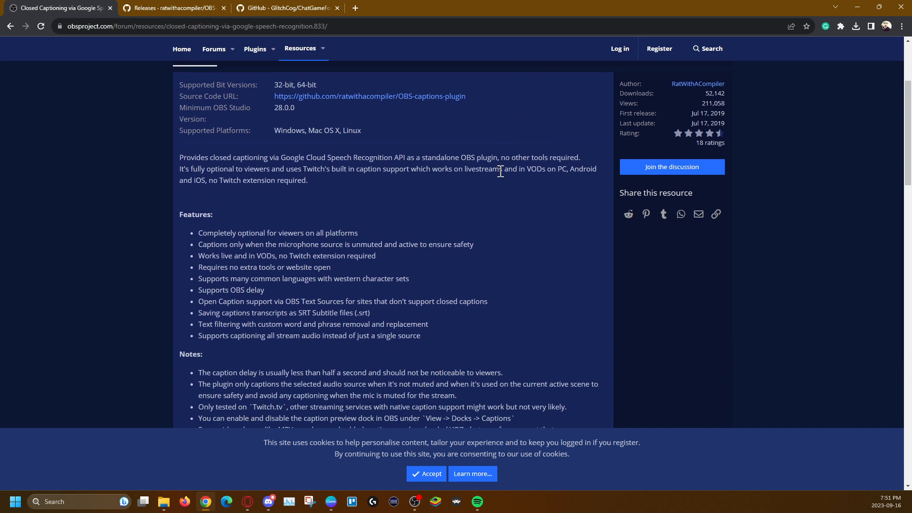
scroll(497, 184, up, 1)
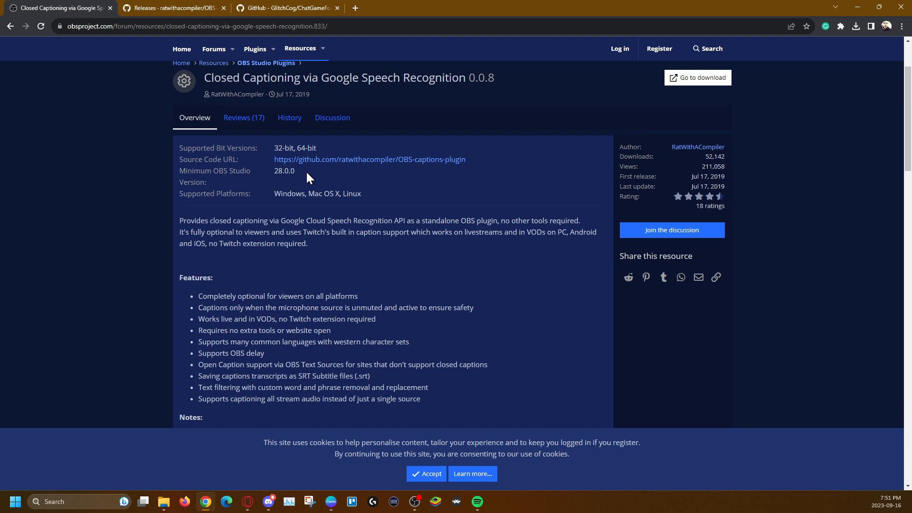
drag(307, 174, 274, 172)
drag(273, 192, 378, 195)
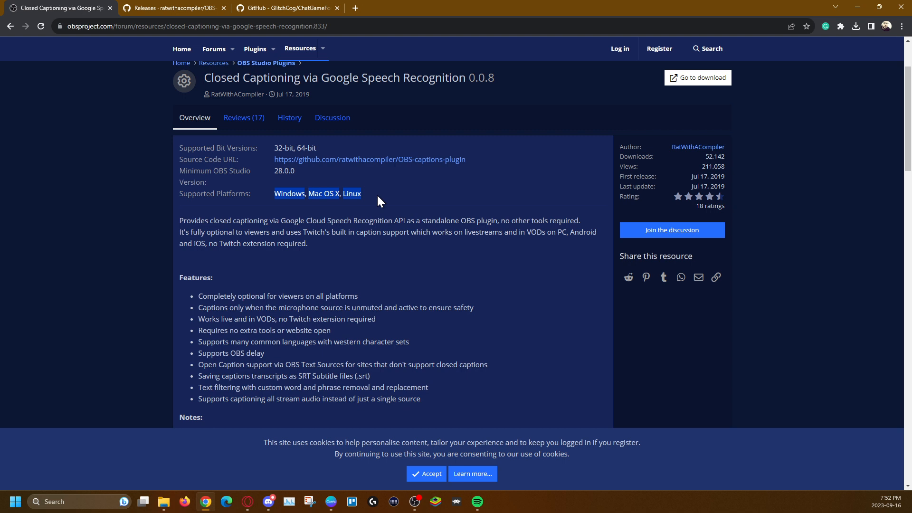
click(377, 195)
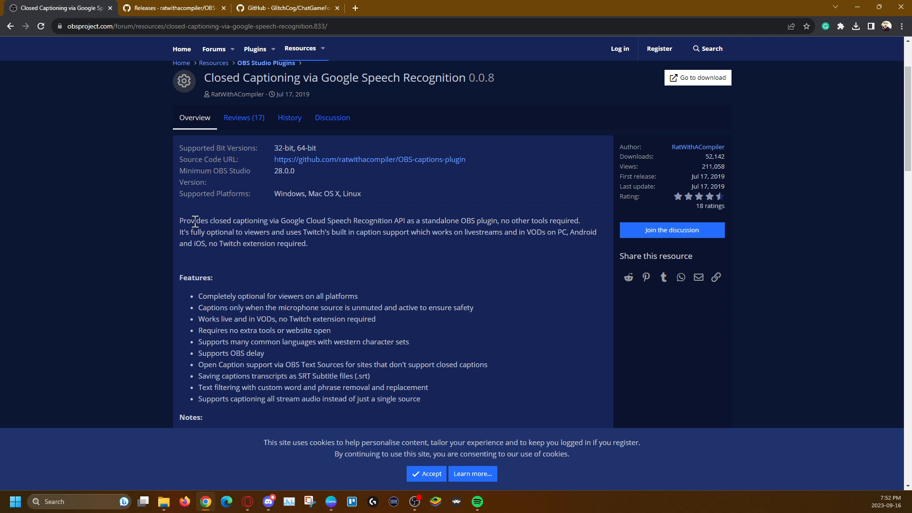
drag(180, 221, 404, 248)
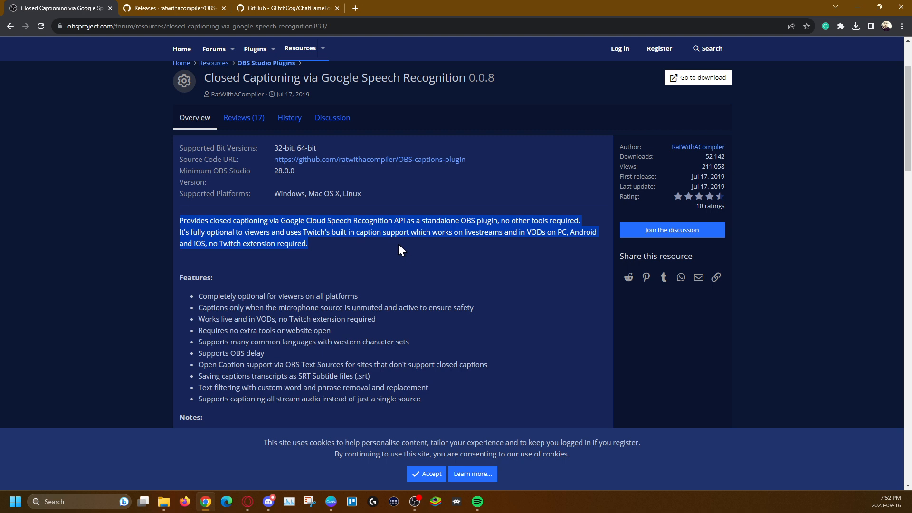
click(397, 242)
scroll(397, 242, down, 1)
scroll(398, 243, up, 1)
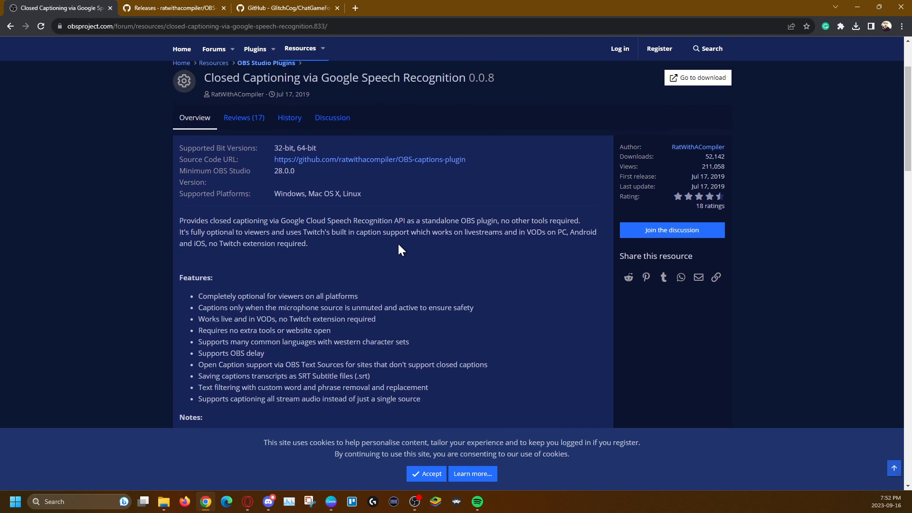
Step: Read through the plugin's features, notes, instructions for viewers on each device, and known issues
scroll(397, 242, down, 1)
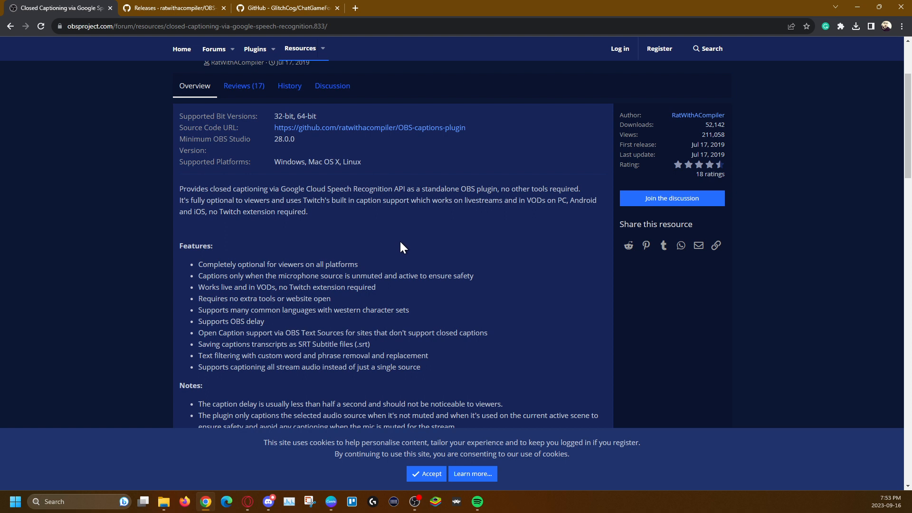
scroll(400, 242, down, 4)
scroll(400, 243, up, 2)
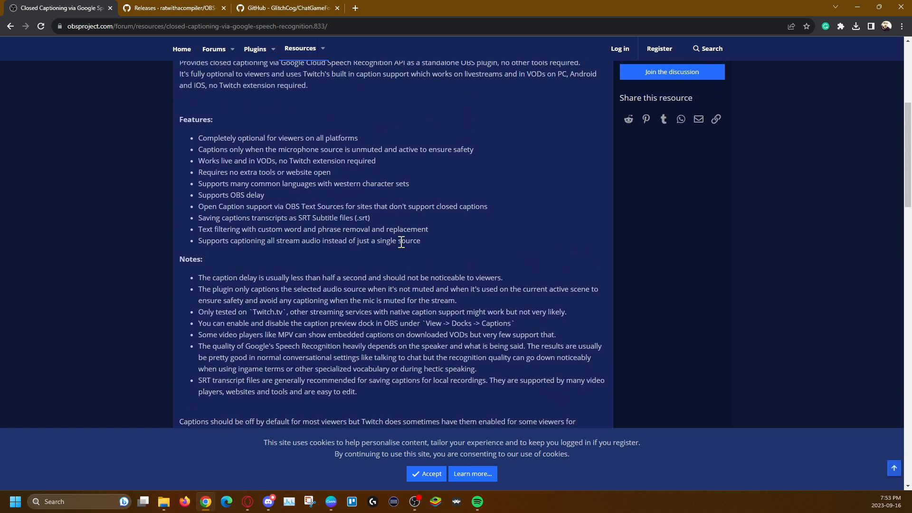
scroll(401, 242, down, 2)
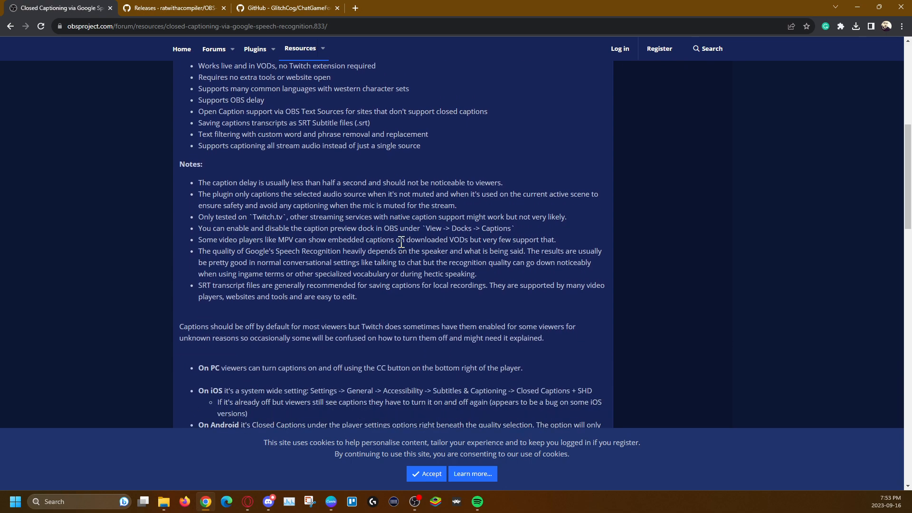
scroll(401, 243, up, 1)
scroll(402, 242, up, 4)
scroll(400, 241, down, 6)
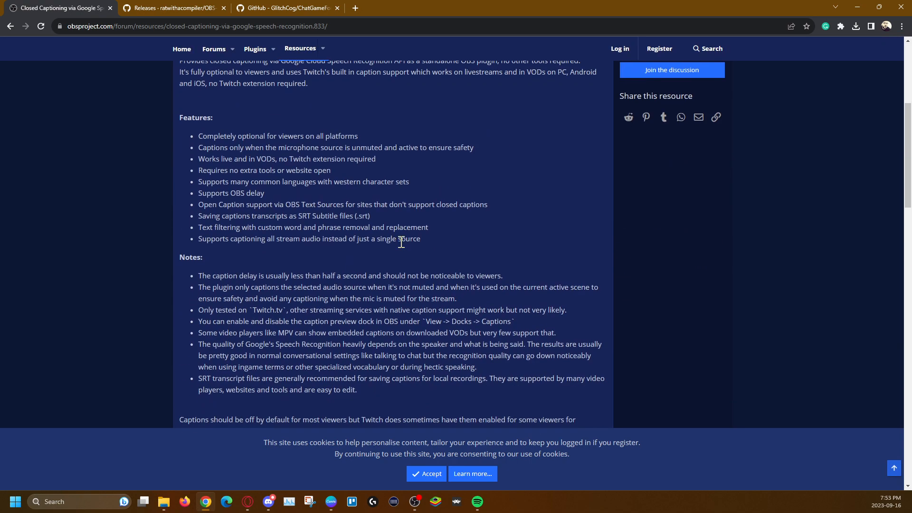
scroll(400, 241, down, 6)
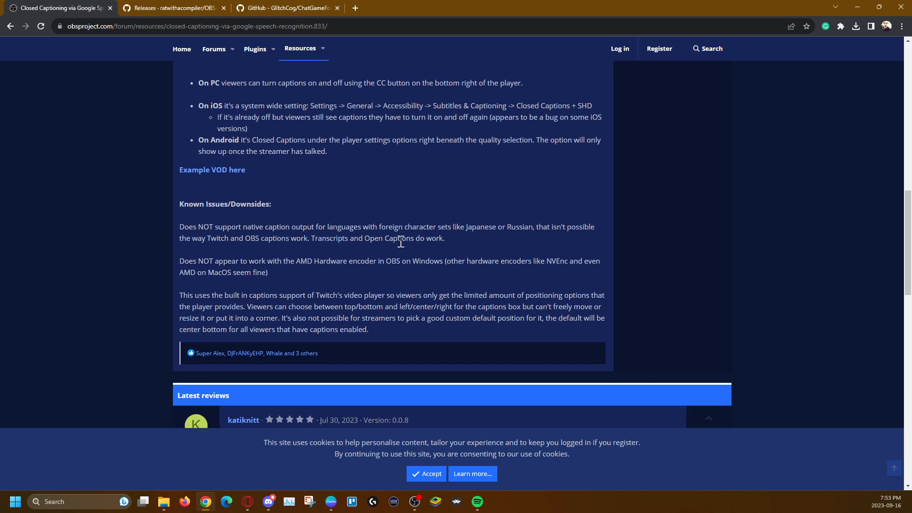
scroll(400, 242, up, 1)
scroll(401, 243, up, 3)
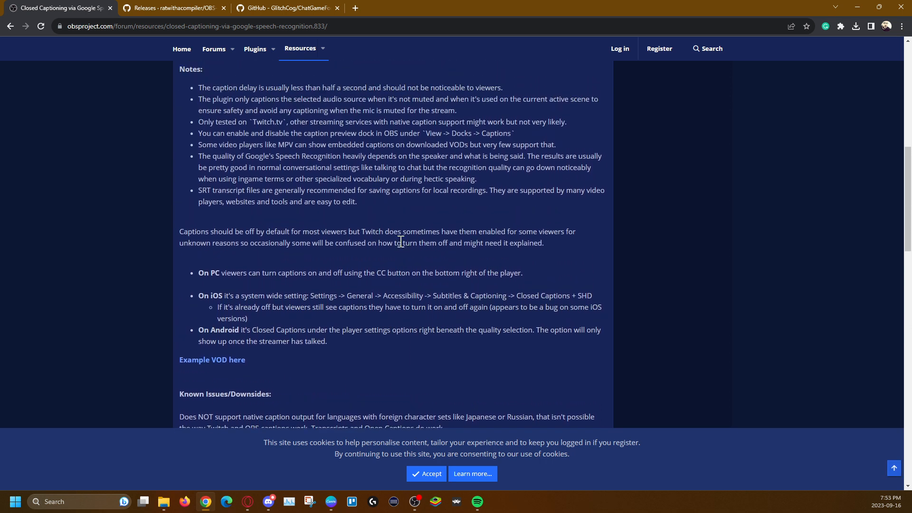
scroll(401, 242, up, 7)
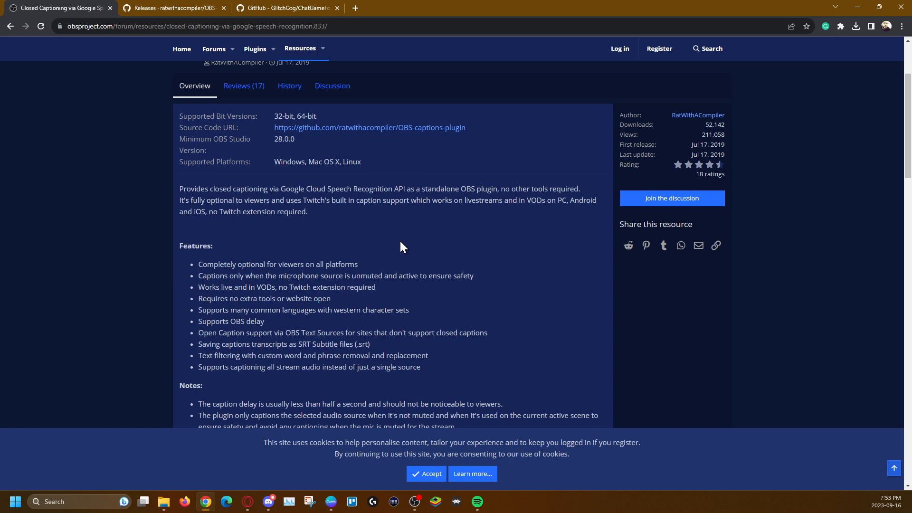
scroll(400, 243, down, 3)
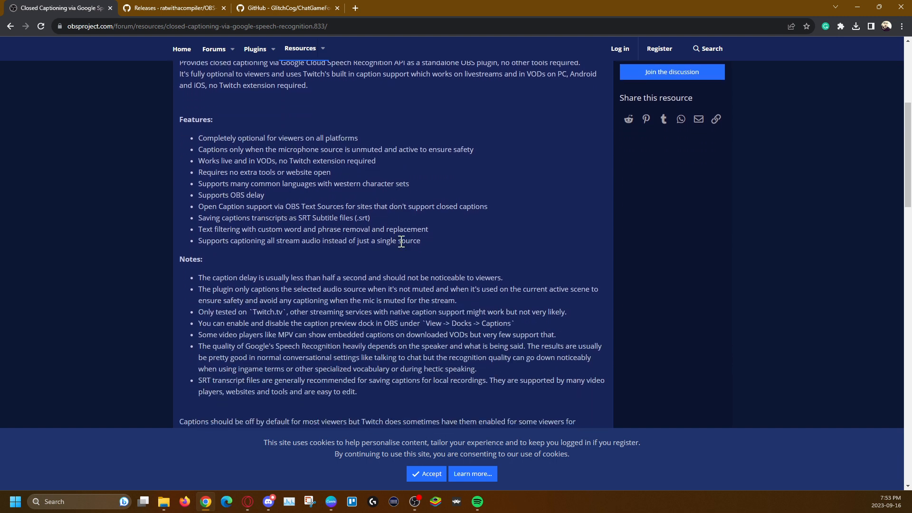
scroll(401, 242, down, 8)
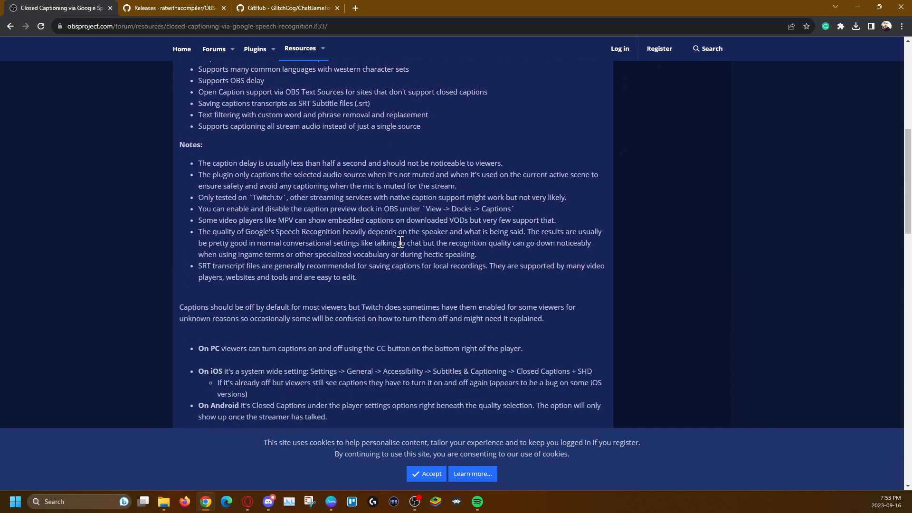
scroll(400, 242, up, 1)
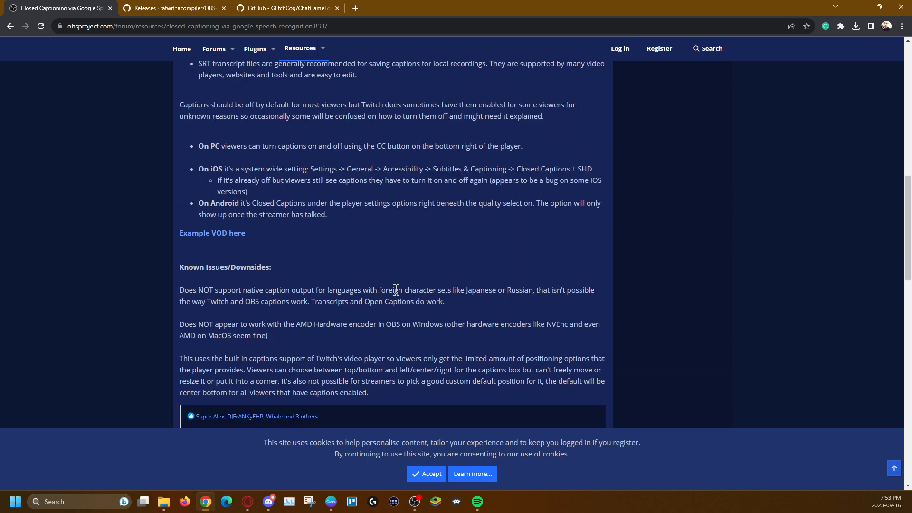
scroll(657, 302, down, 2)
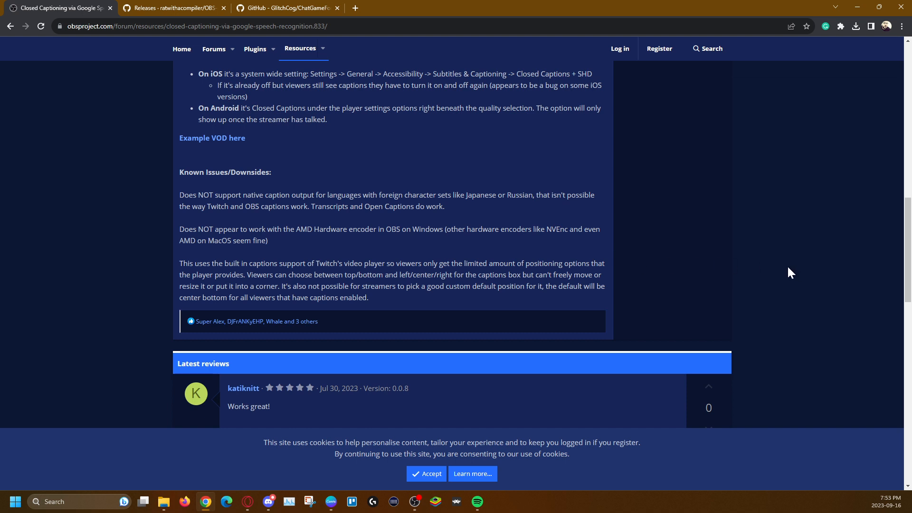
Step: Go to the OBS-captions-plugin releases page on GitHub and look over the download assets of version 0.28
scroll(787, 268, up, 10)
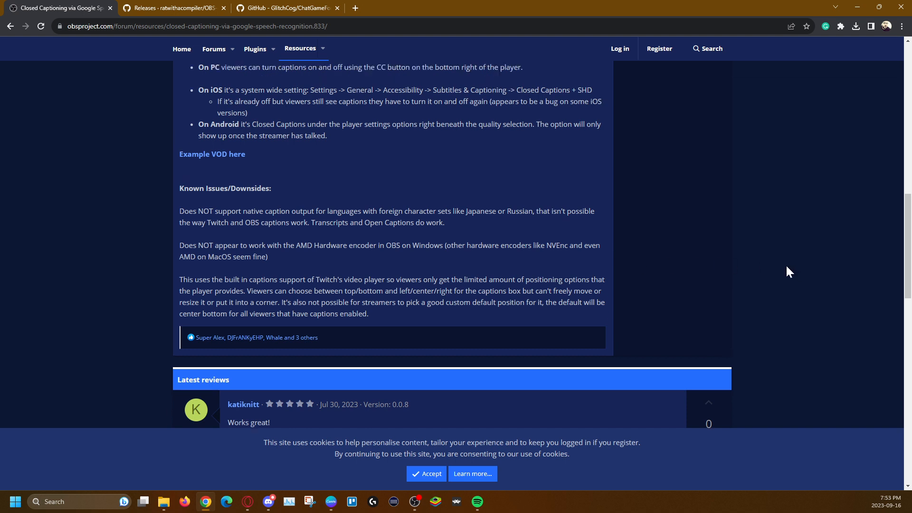
scroll(786, 267, up, 3)
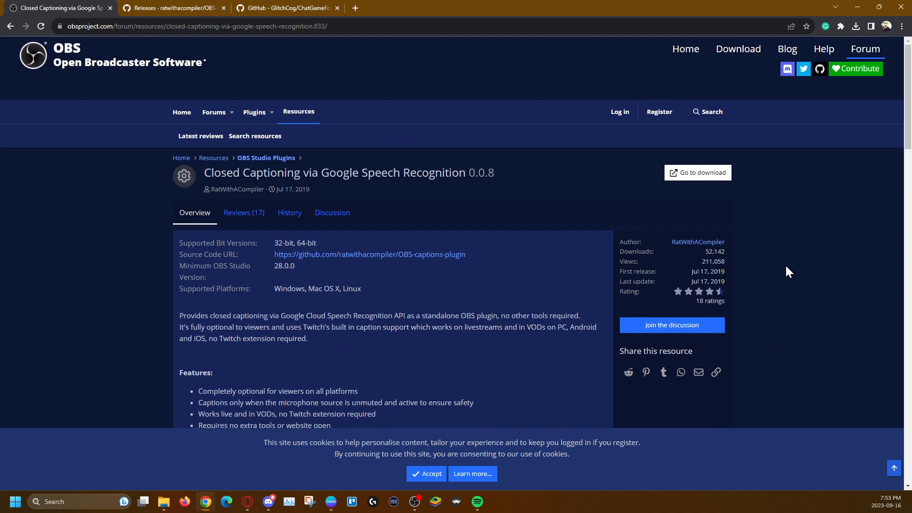
scroll(786, 267, down, 2)
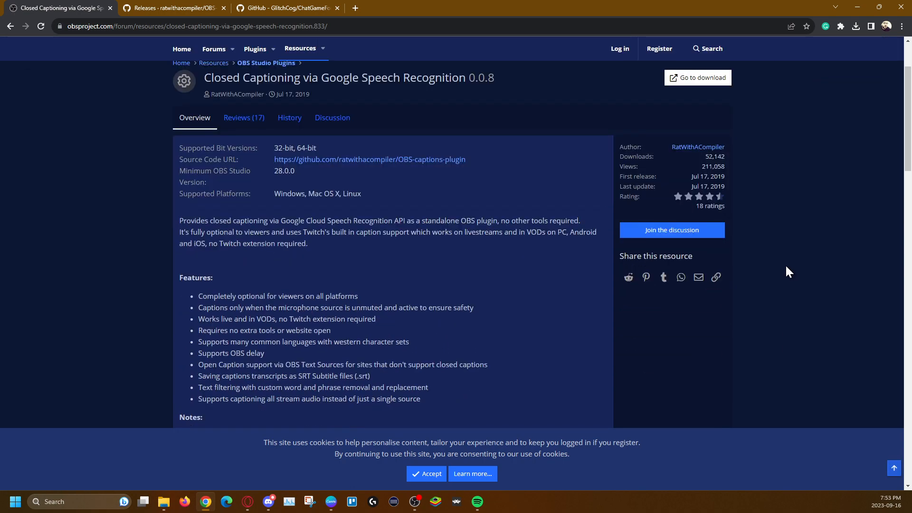
scroll(786, 267, down, 1)
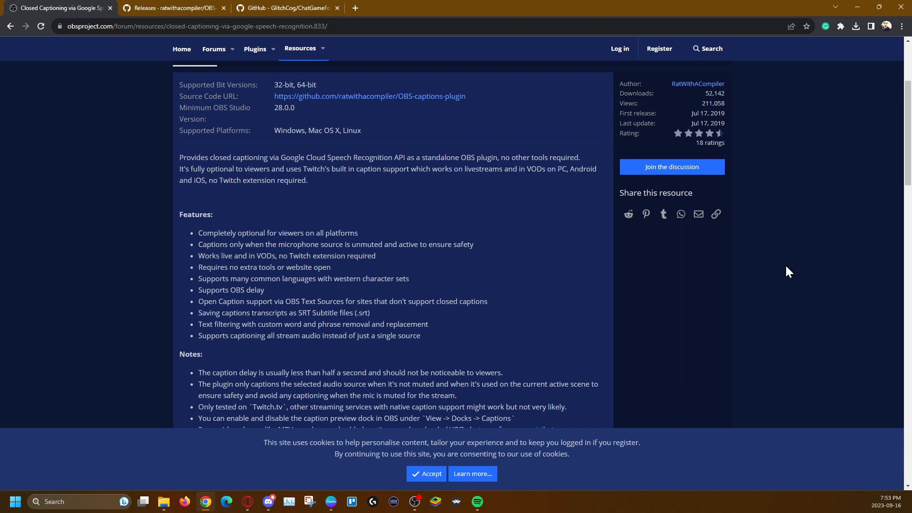
scroll(786, 267, up, 2)
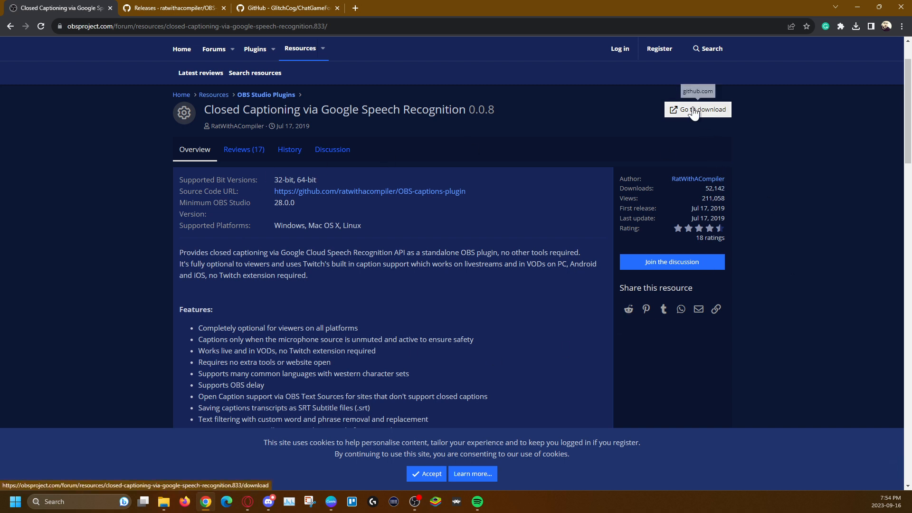
click(157, 8)
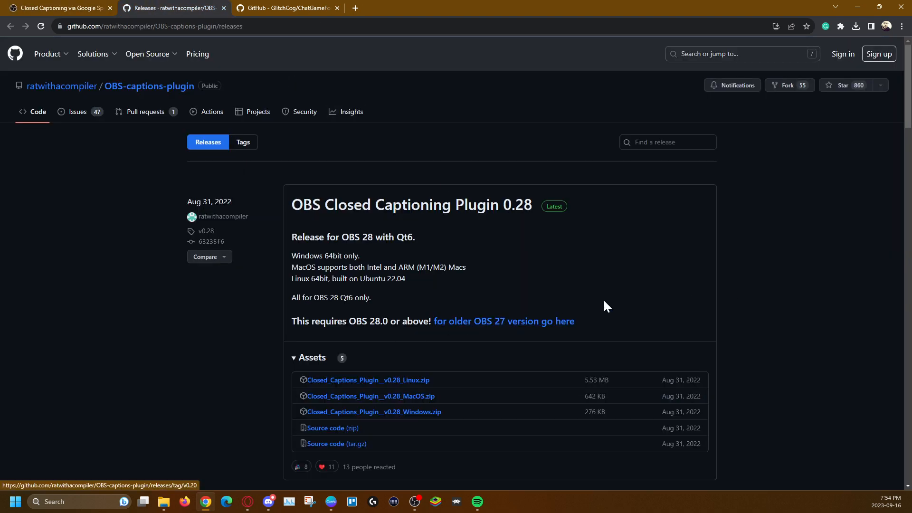
scroll(664, 304, down, 2)
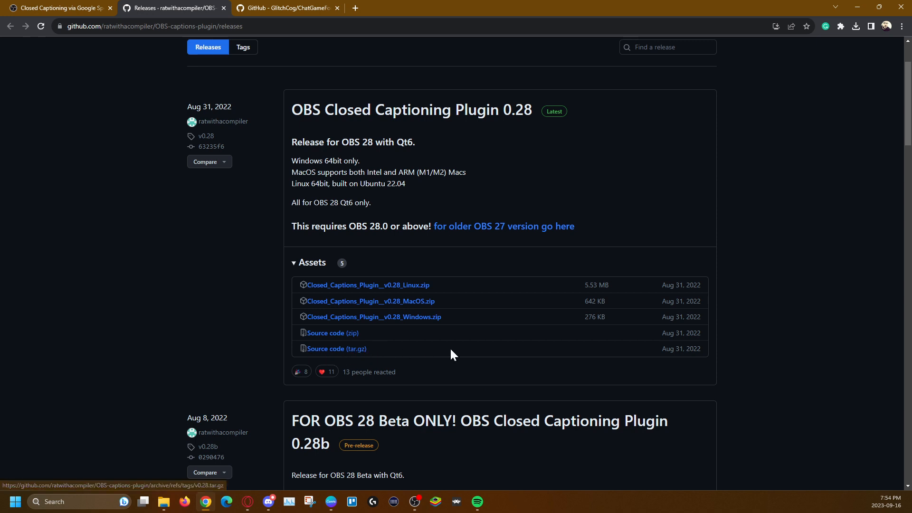
scroll(540, 329, down, 1)
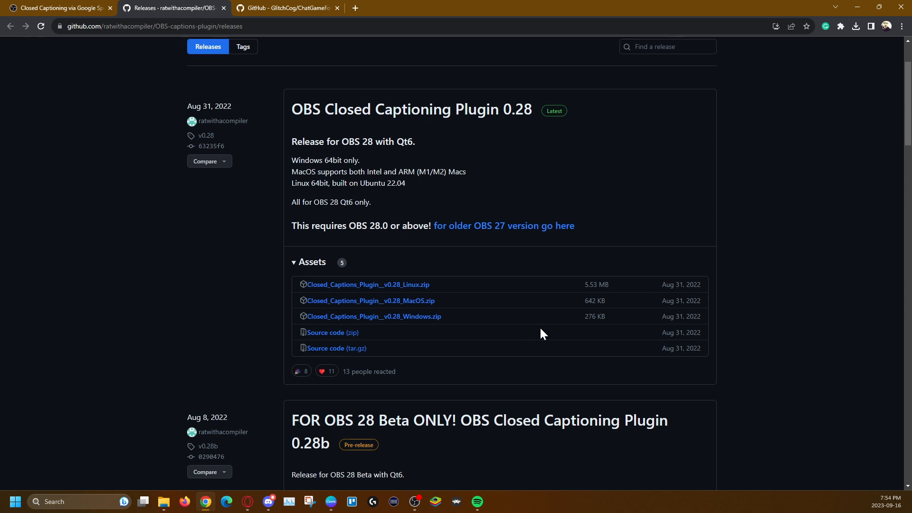
scroll(540, 332, up, 2)
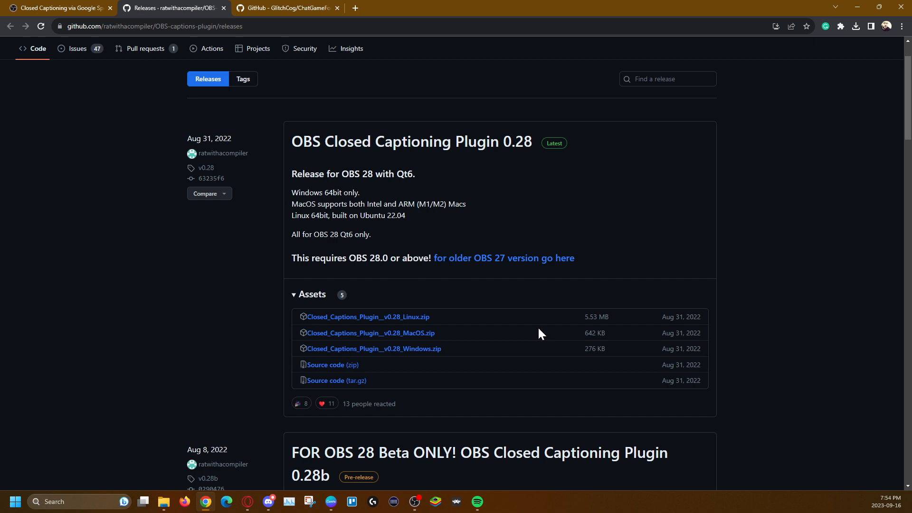
scroll(537, 332, down, 1)
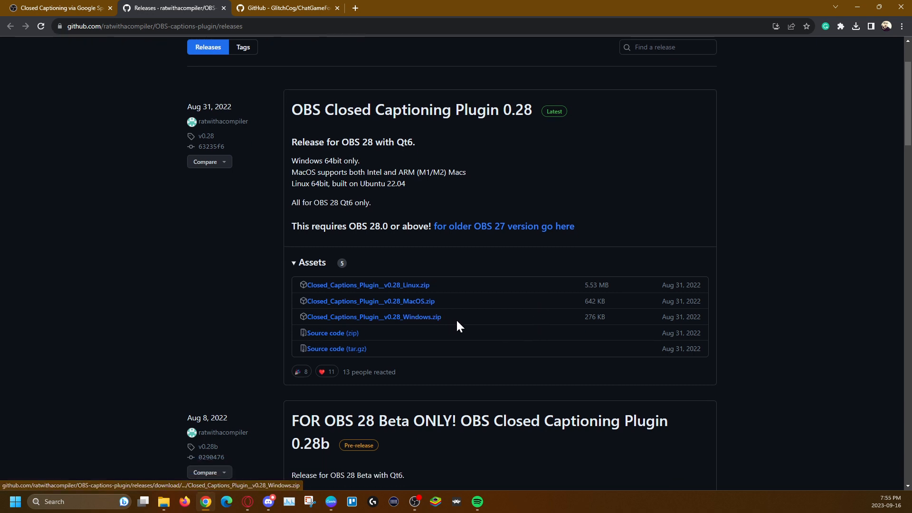
Step: Switch to File Explorer and open the obs-plugins\64bit folder inside the downloaded Closed_Captions_Plugin__v0.28_Windows archive
click(171, 500)
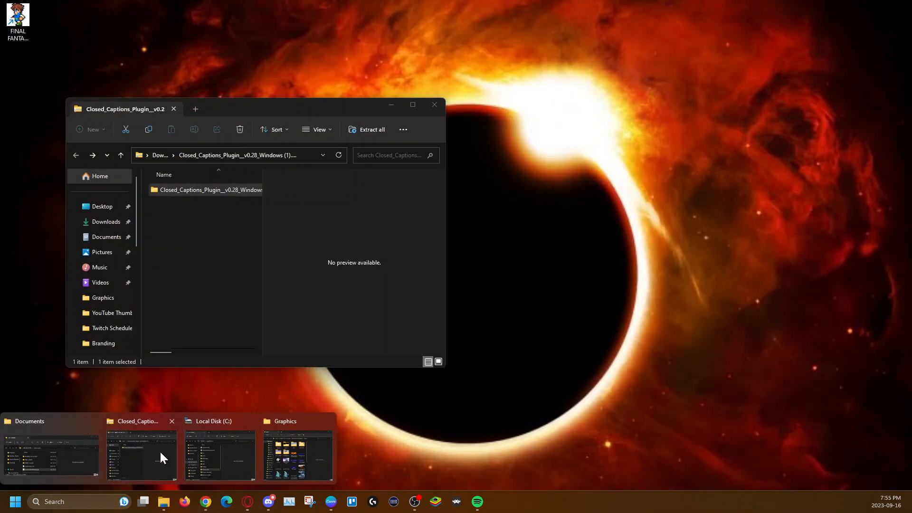
click(159, 450)
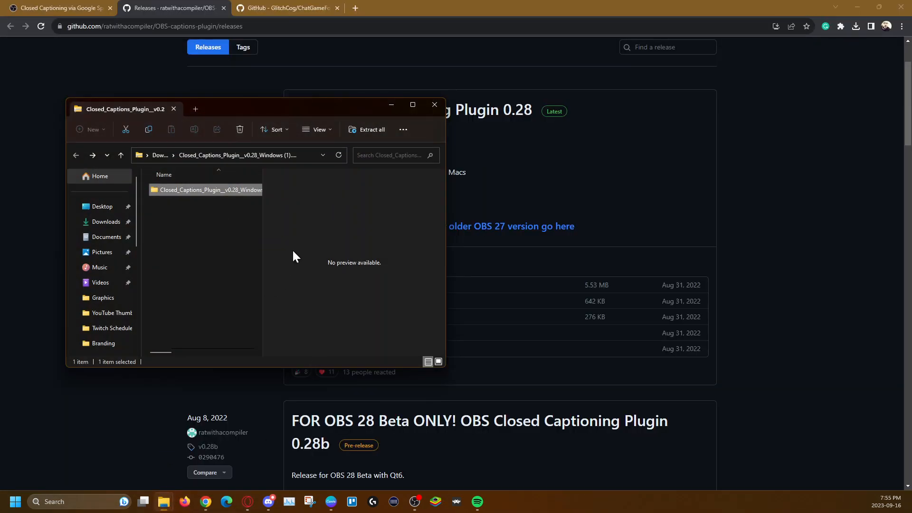
drag(262, 247, 299, 254)
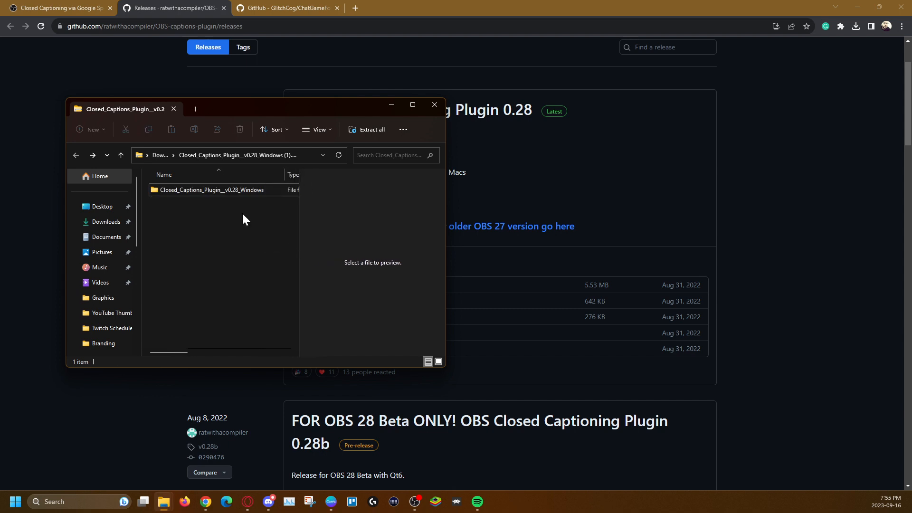
double_click(210, 189)
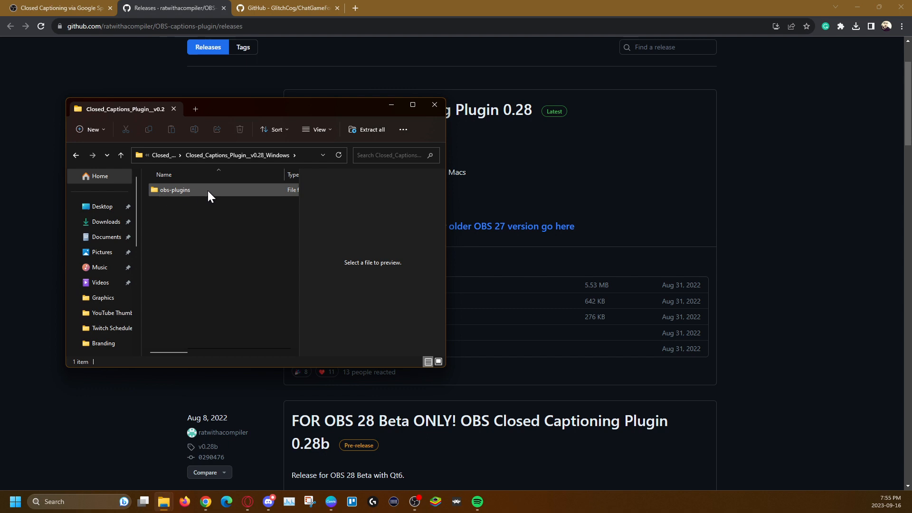
double_click(207, 190)
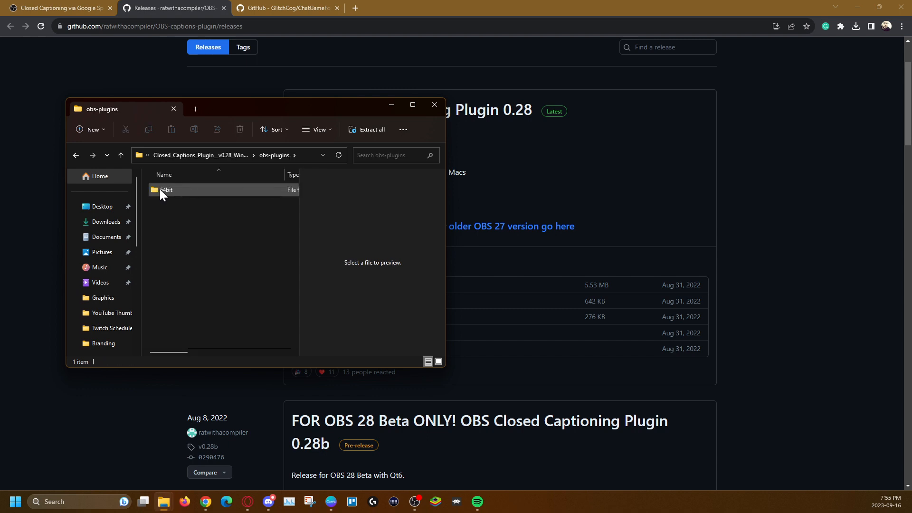
double_click(196, 190)
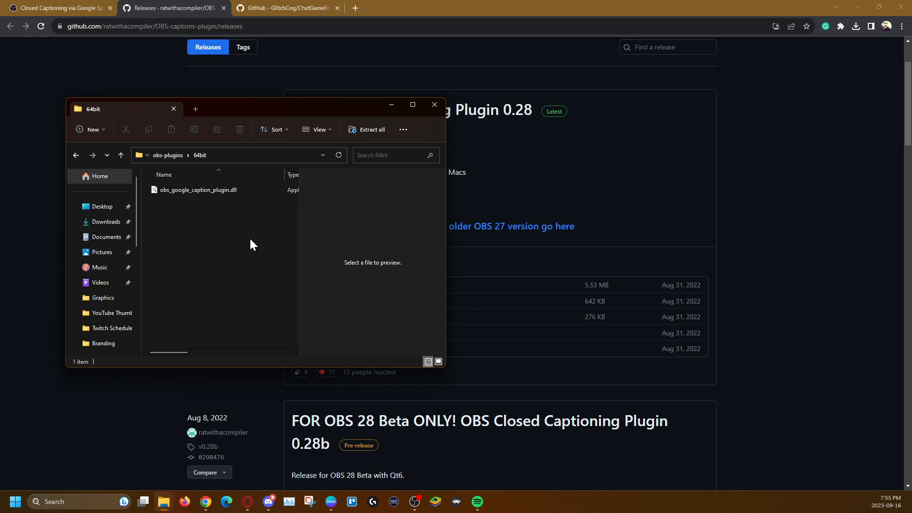
Step: In the other File Explorer window, open C:\Program Files\obs-studio\obs-plugins\64bit alongside the archive's 64bit folder
mouse_move(164, 501)
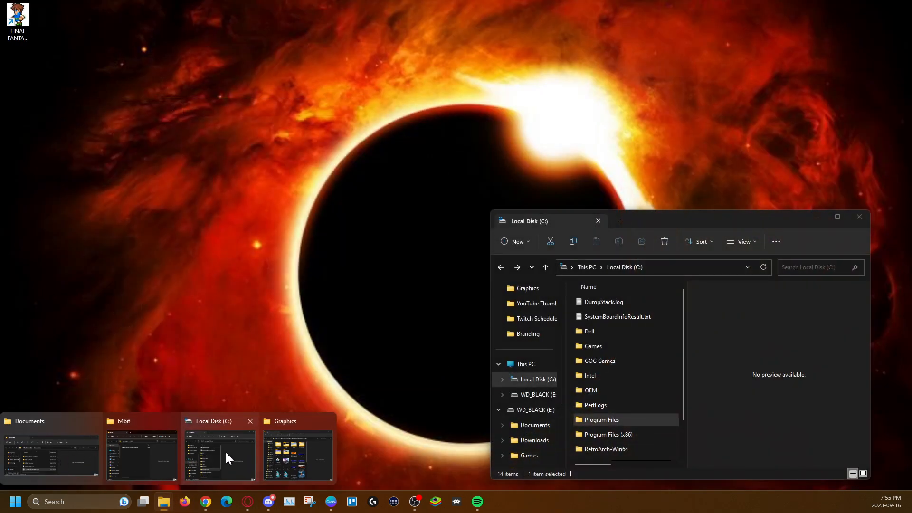
click(226, 452)
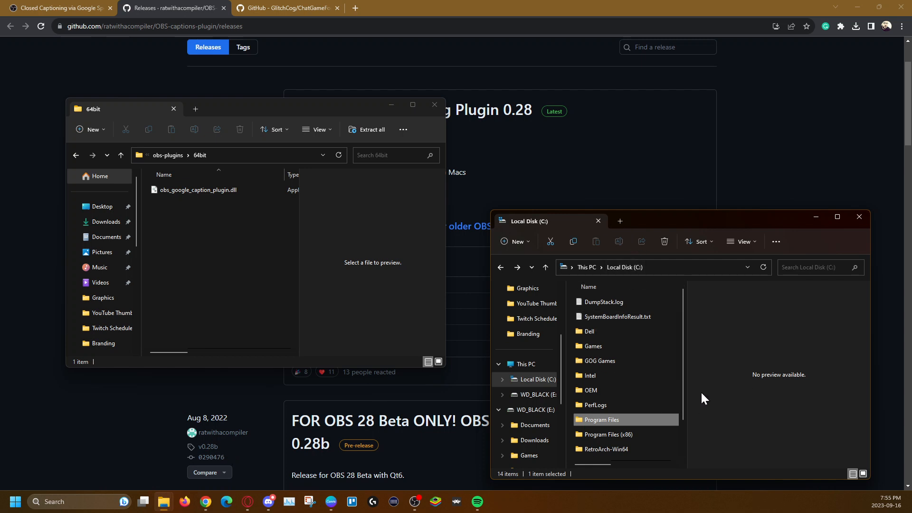
double_click(618, 421)
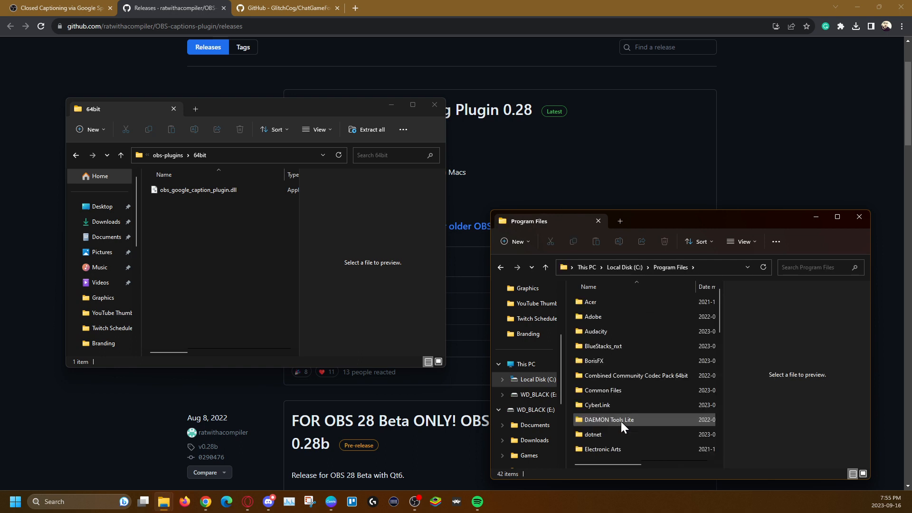
scroll(620, 421, down, 4)
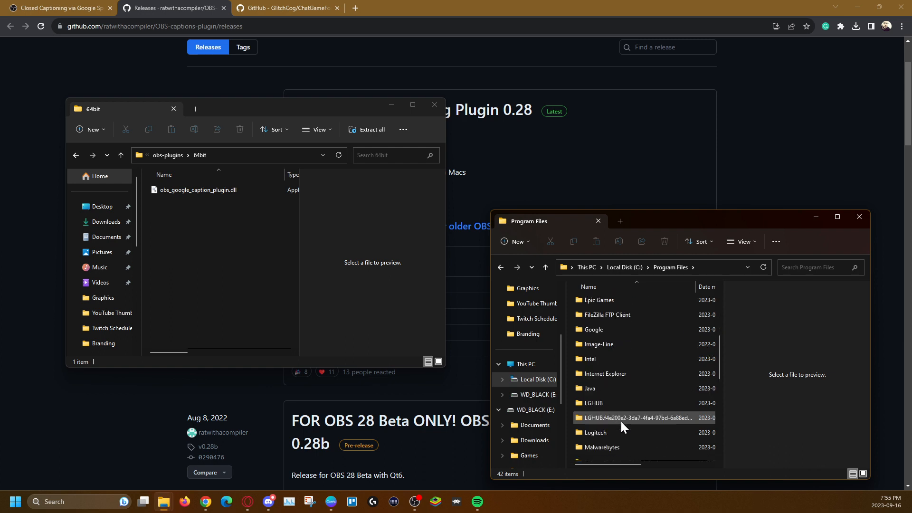
scroll(620, 421, down, 3)
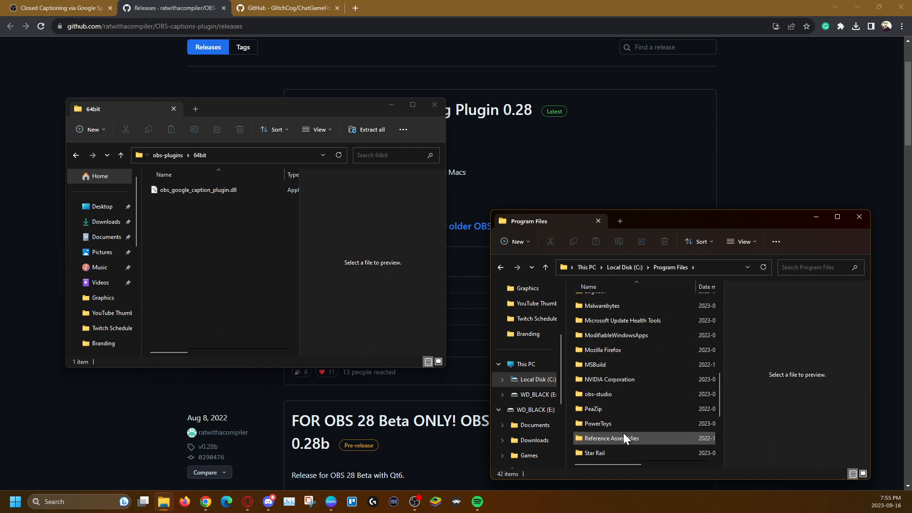
scroll(625, 438, down, 2)
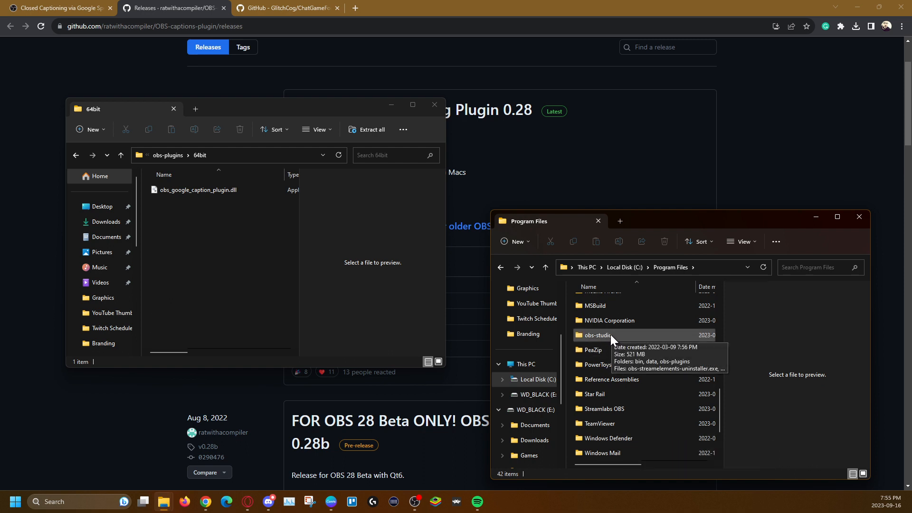
double_click(611, 337)
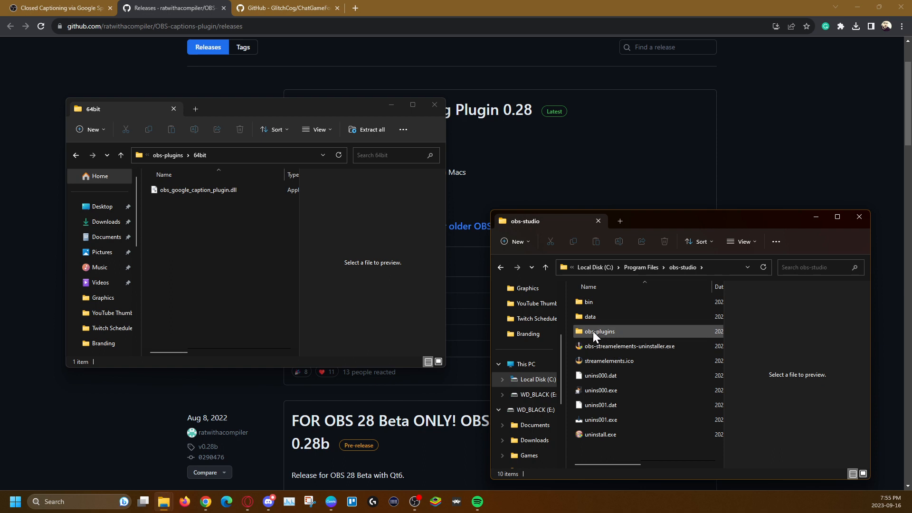
double_click(605, 331)
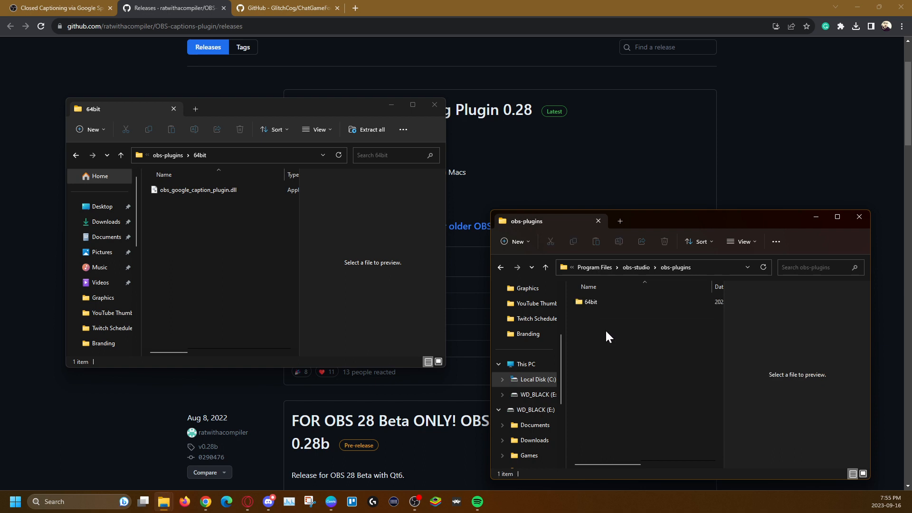
double_click(587, 302)
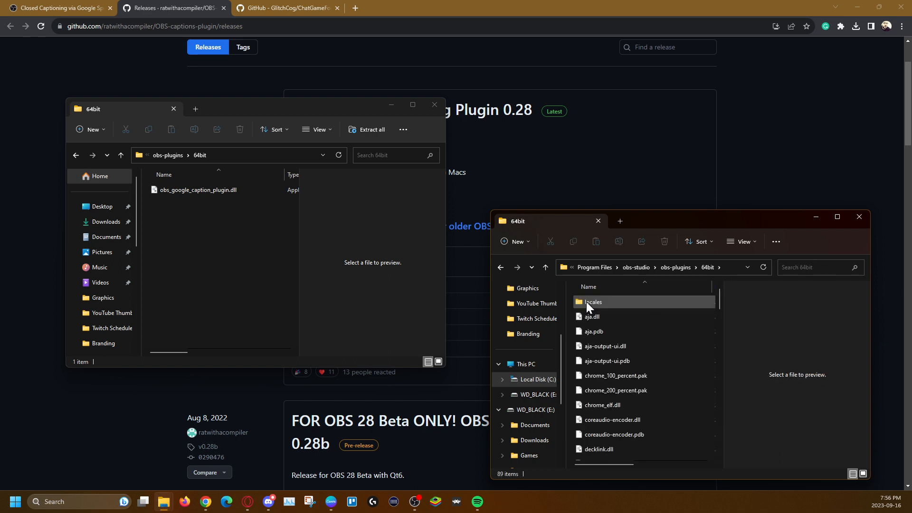
Step: Locate obs_google_caption_plugin.dll in the archive folder and its counterpart in the OBS 64bit plugins folder
scroll(640, 356, down, 3)
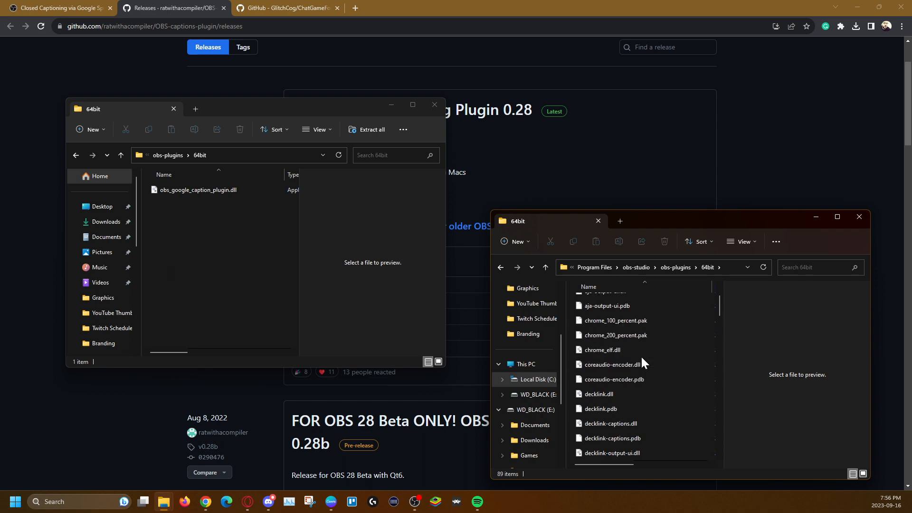
scroll(641, 360, down, 5)
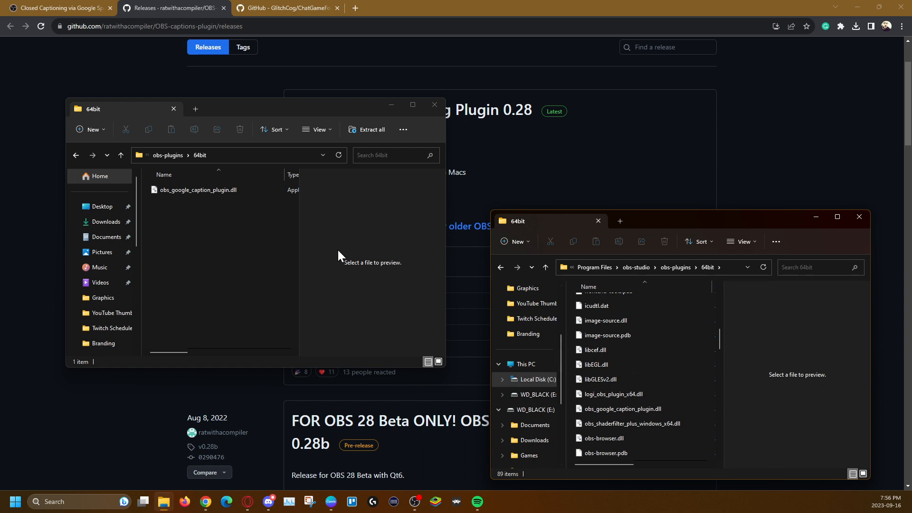
drag(166, 185, 231, 259)
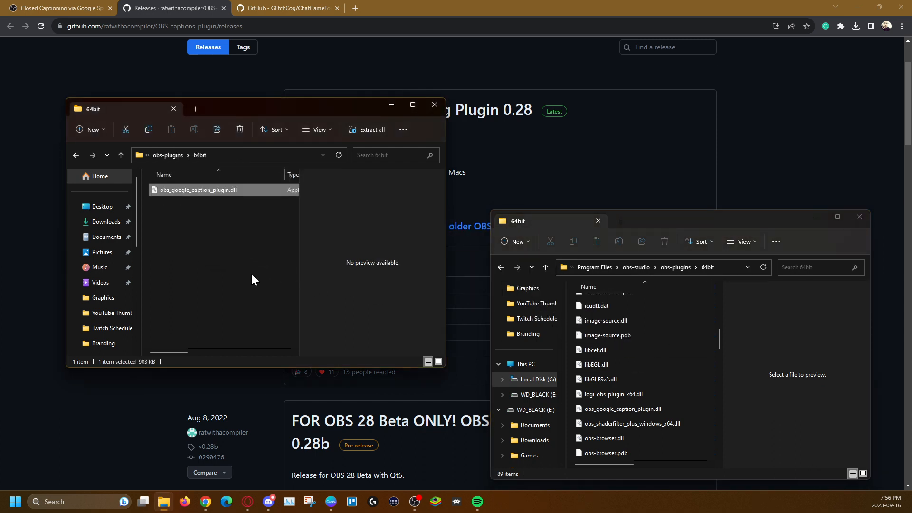
click(659, 411)
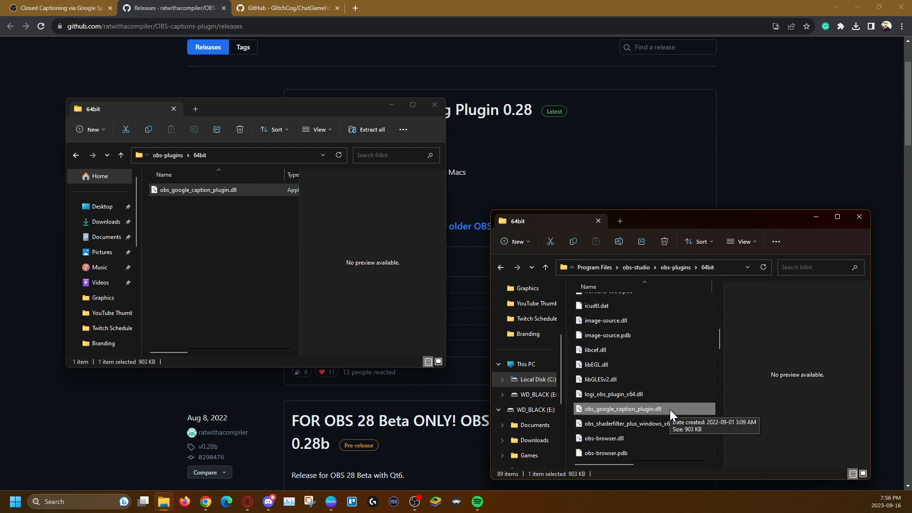
Step: Switch to OBS Studio and check whether the Captions dock is enabled
click(124, 423)
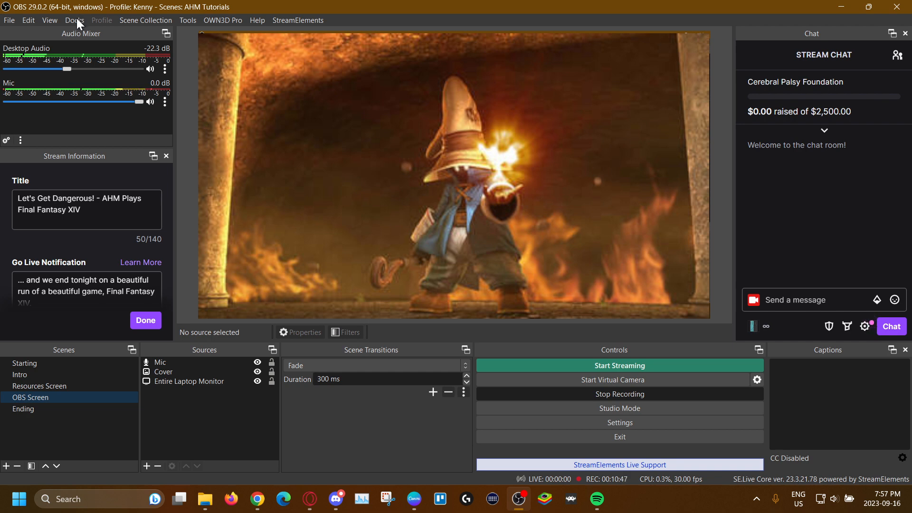
click(182, 21)
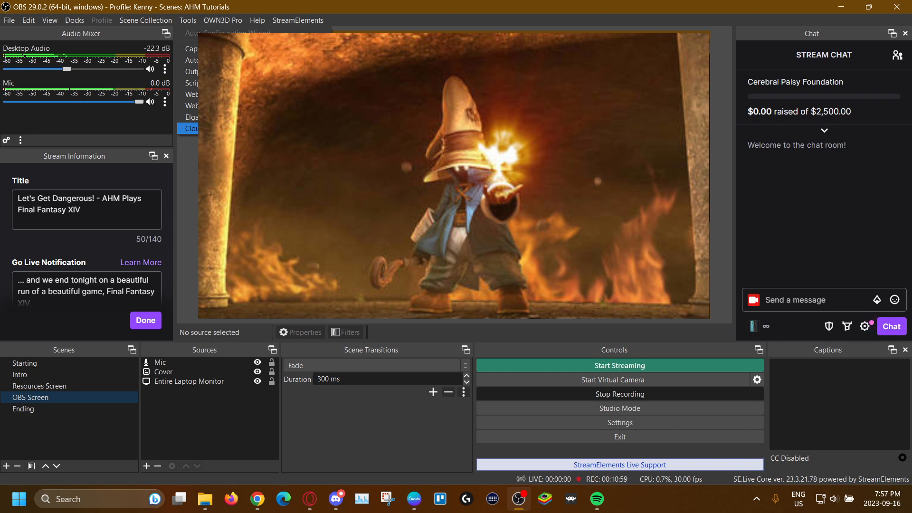
click(68, 18)
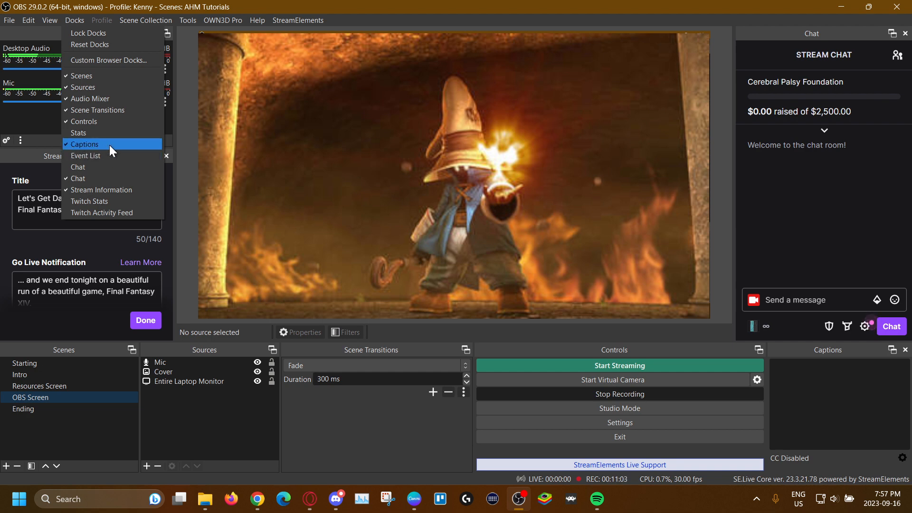
click(80, 1)
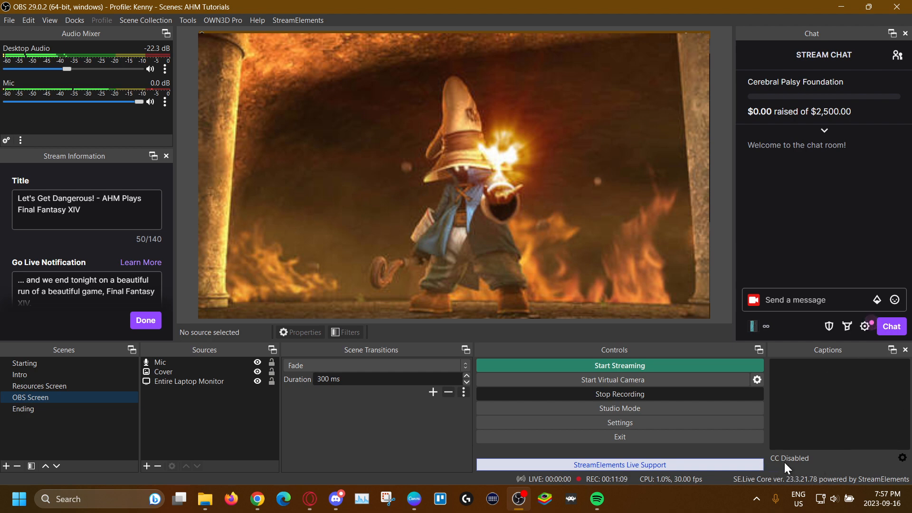
Step: Open the Captions dock's Caption Settings window and reposition it so its title bar and options are accessible
click(902, 458)
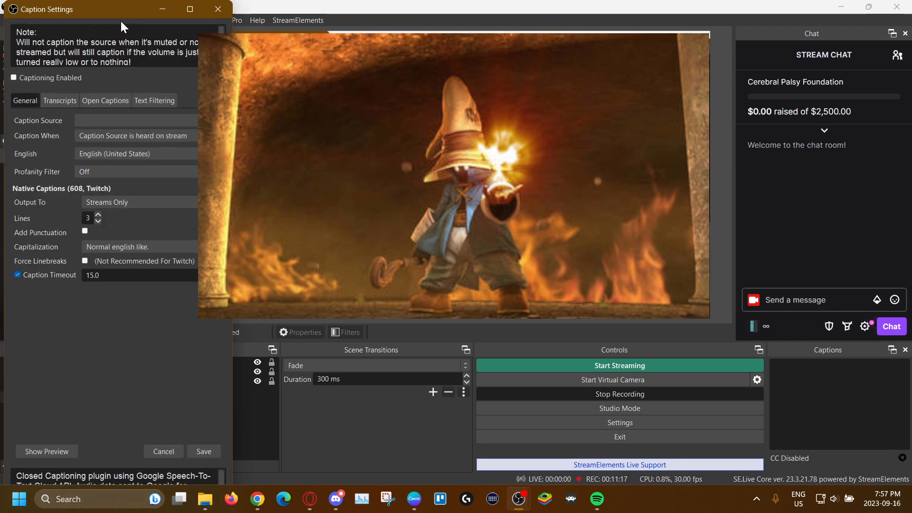
mouse_move(144, 9)
mouse_down()
mouse_move(125, 11)
mouse_move(148, 10)
mouse_up()
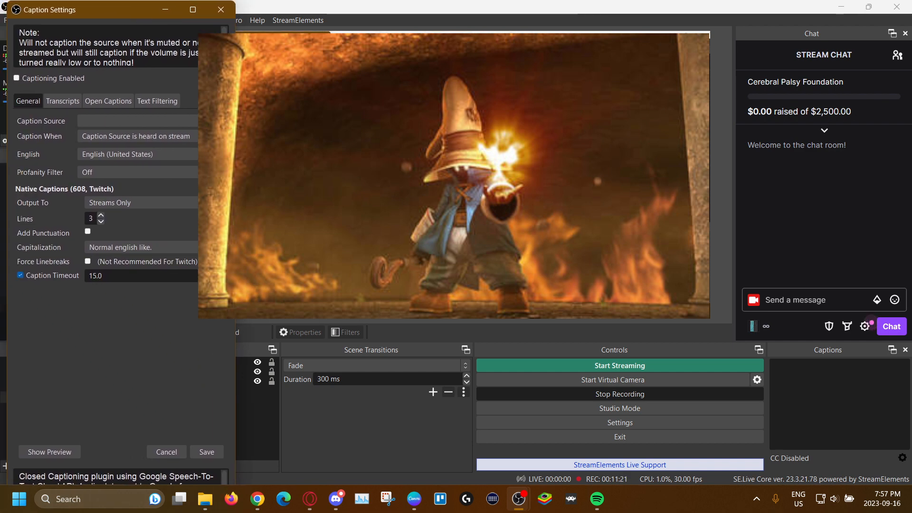
mouse_move(99, 16)
mouse_down()
mouse_move(92, 11)
mouse_move(98, 16)
mouse_up()
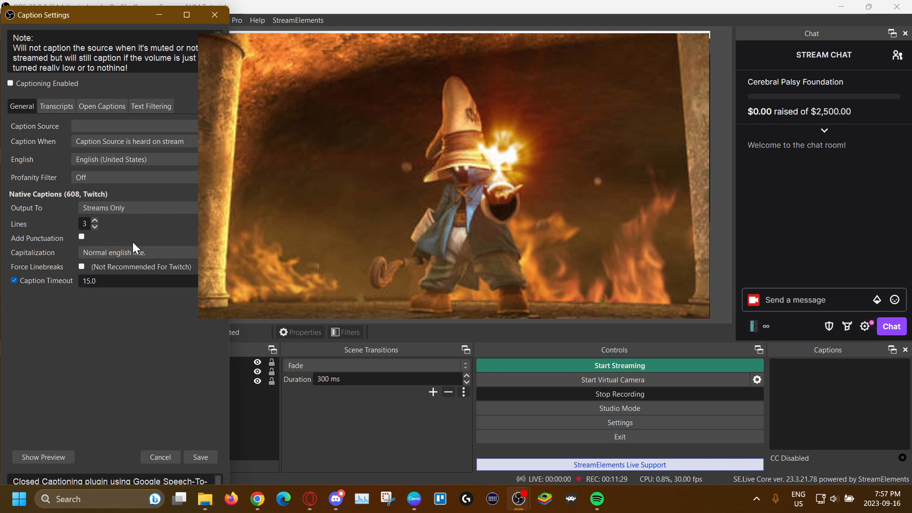
Step: Look through the Transcripts, Open Captions and Text Filtering settings, ending back at the General settings
click(53, 105)
click(87, 102)
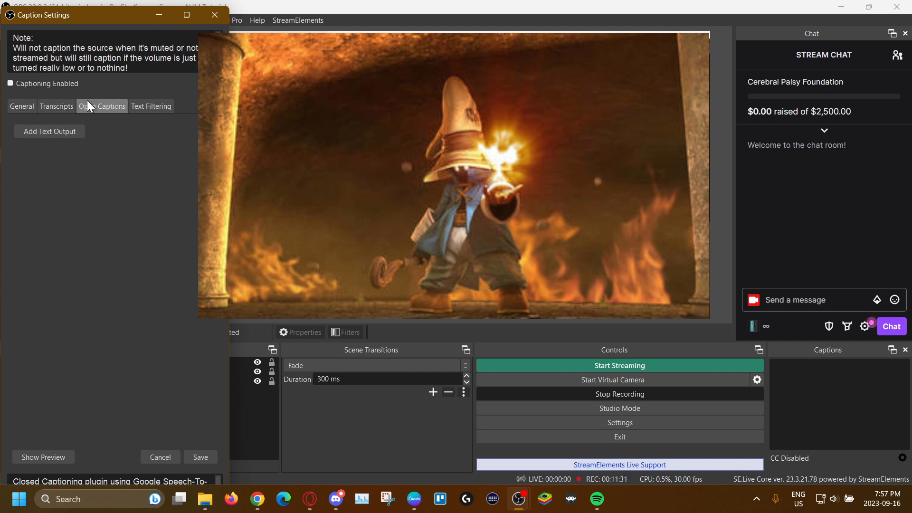
click(146, 104)
click(17, 106)
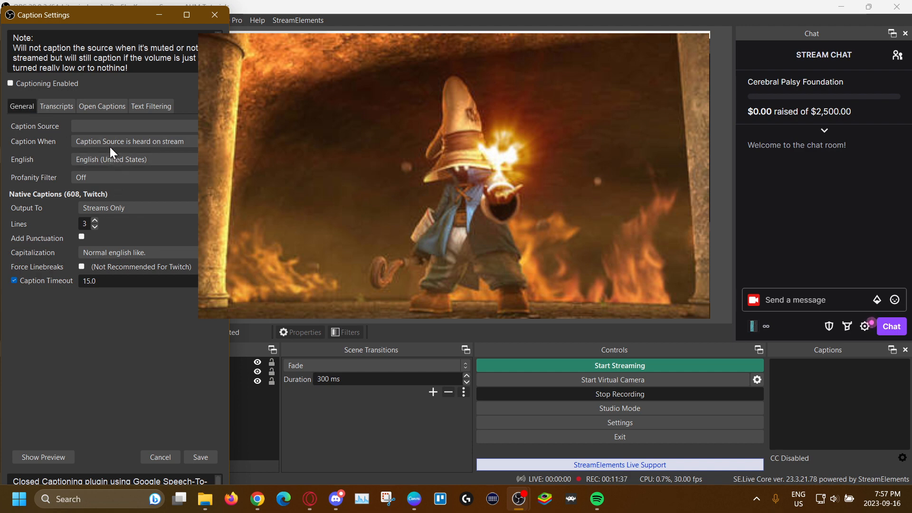
Step: Set the Caption Source to Mic in the General caption settings
click(98, 127)
click(99, 128)
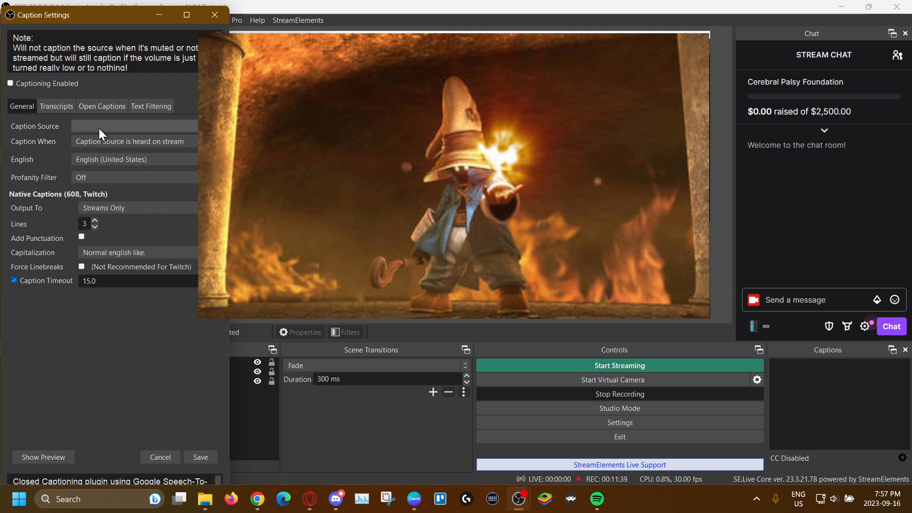
click(98, 128)
click(99, 128)
click(100, 128)
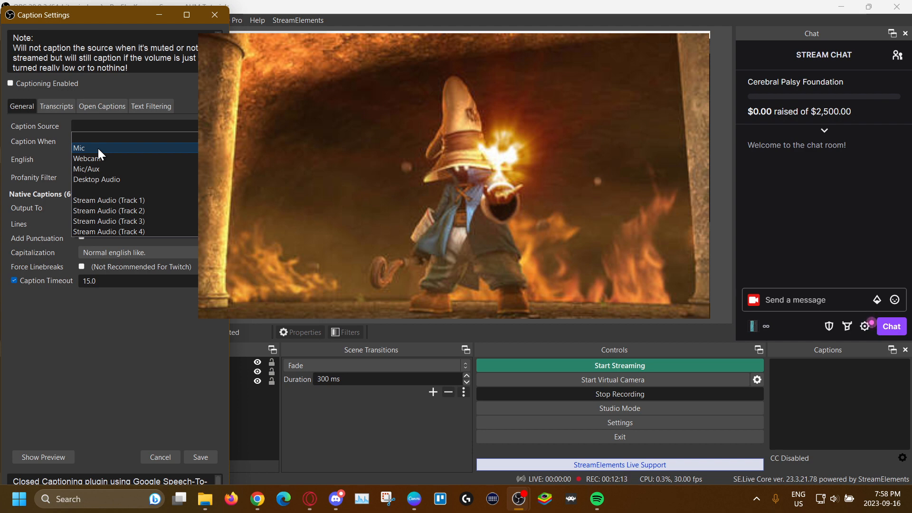
click(97, 125)
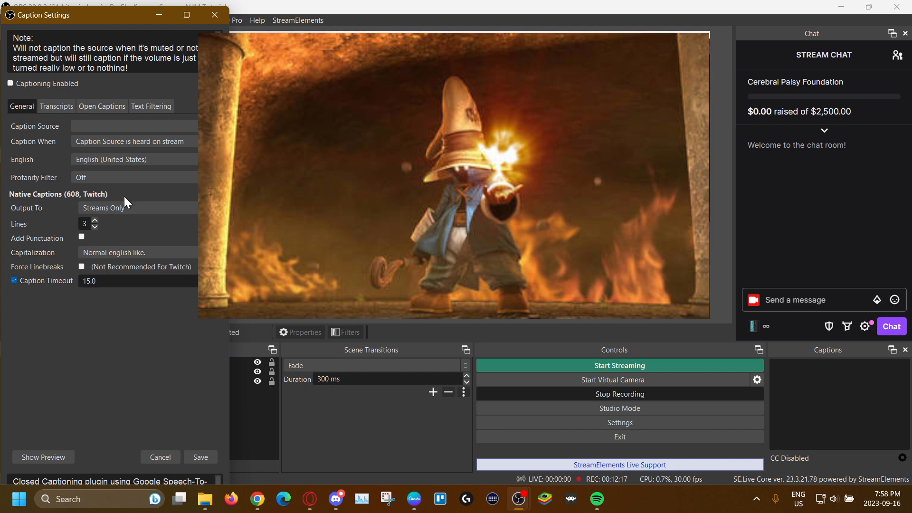
click(107, 123)
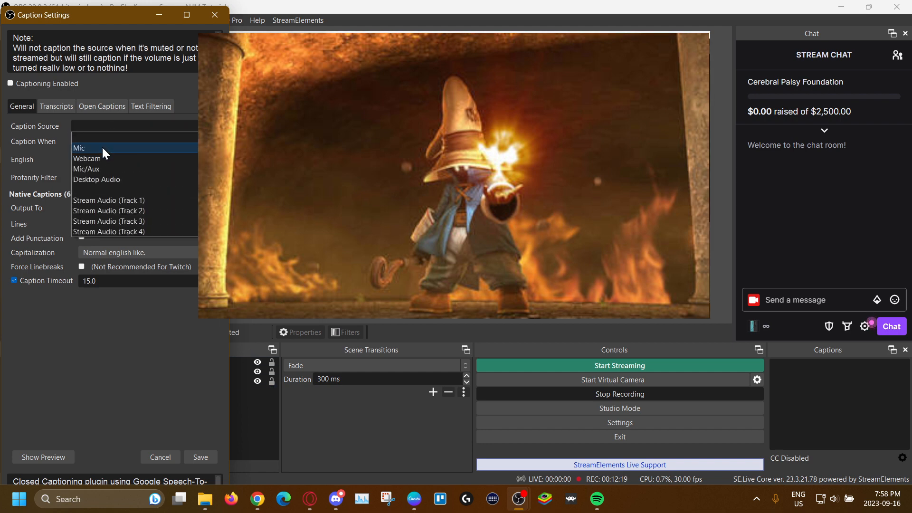
click(101, 146)
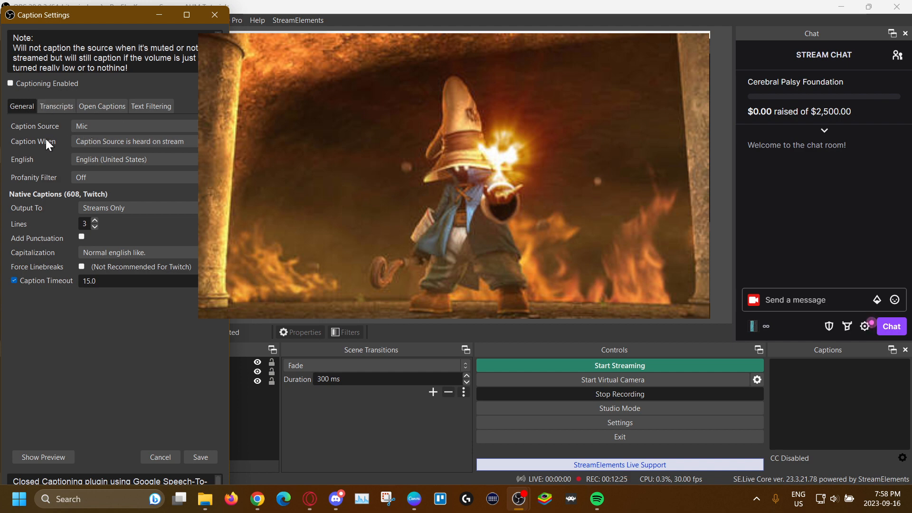
Step: Review the available Caption When conditions and caption languages without changing either setting
click(116, 145)
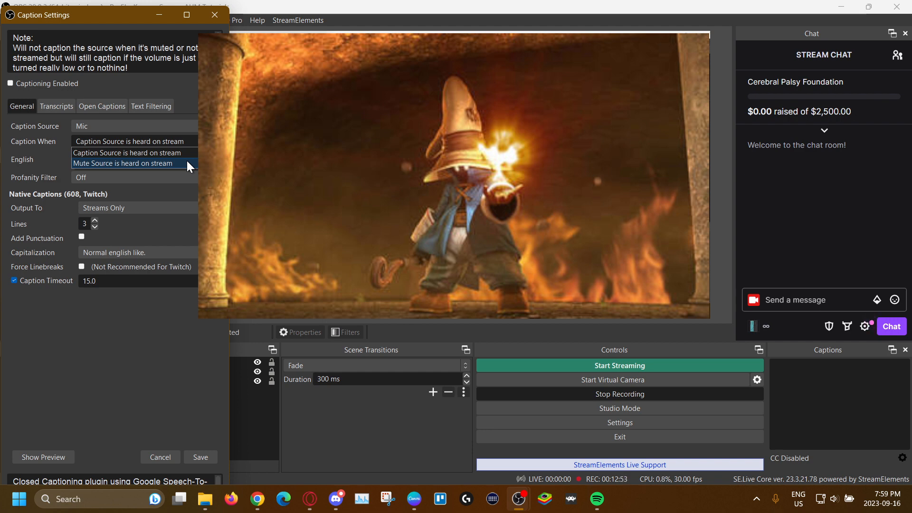
click(46, 202)
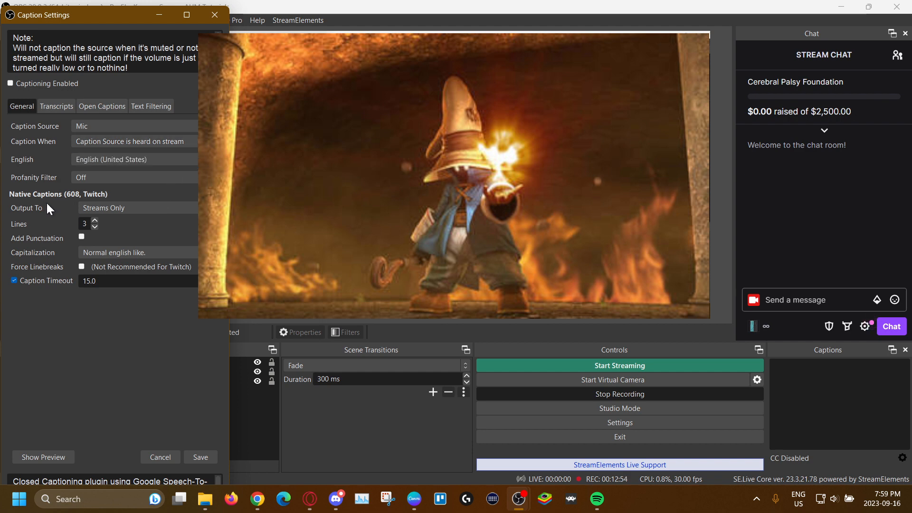
click(87, 159)
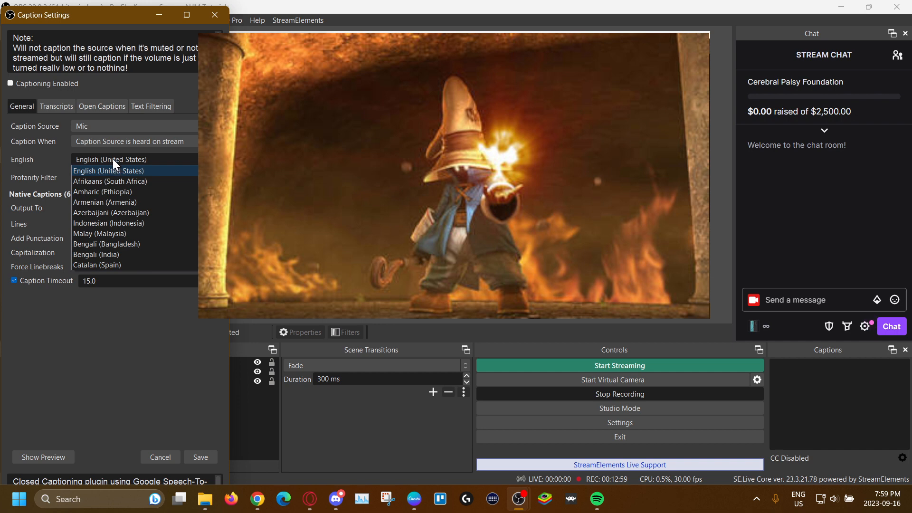
click(112, 159)
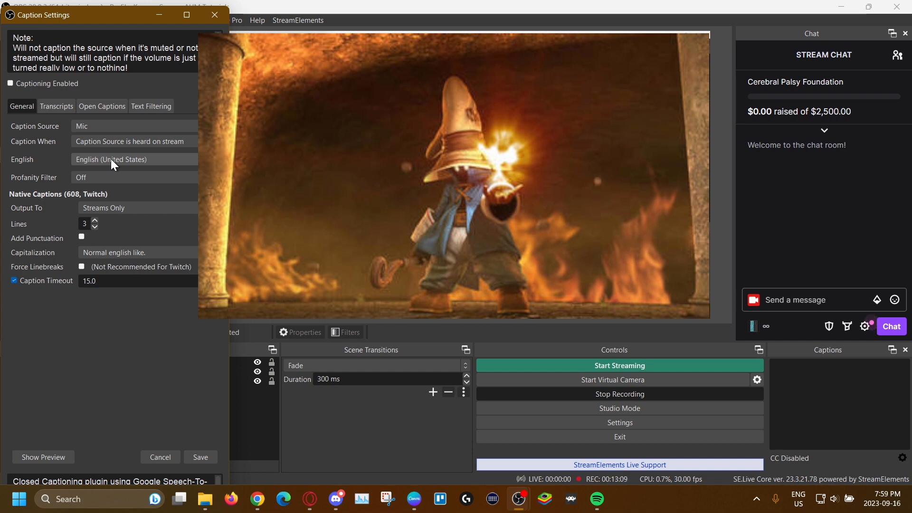
click(110, 159)
click(110, 159)
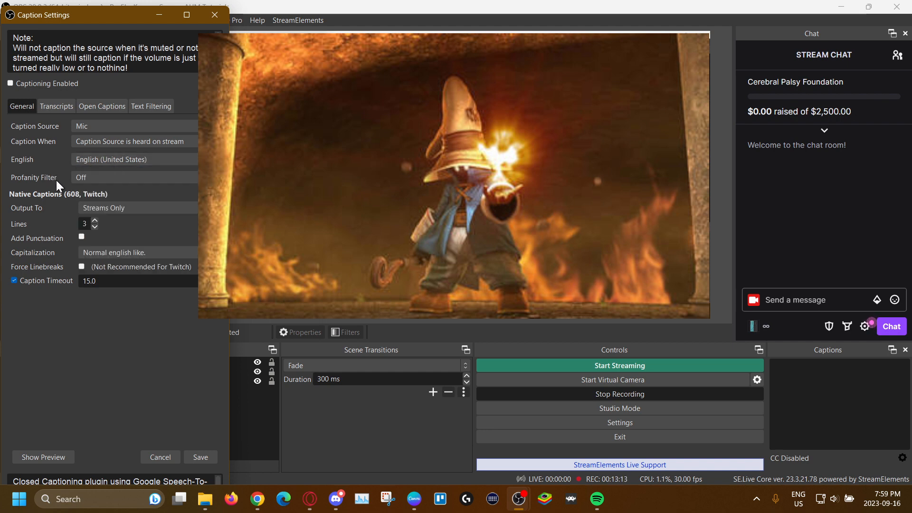
Step: Review the Profanity Filter options and set the native captions' Output To to Streams & Local Recordings
click(106, 177)
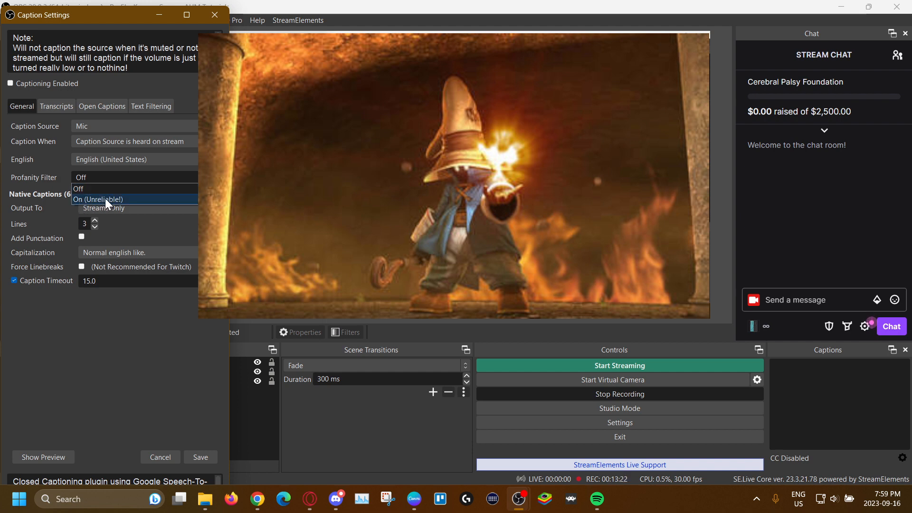
click(116, 172)
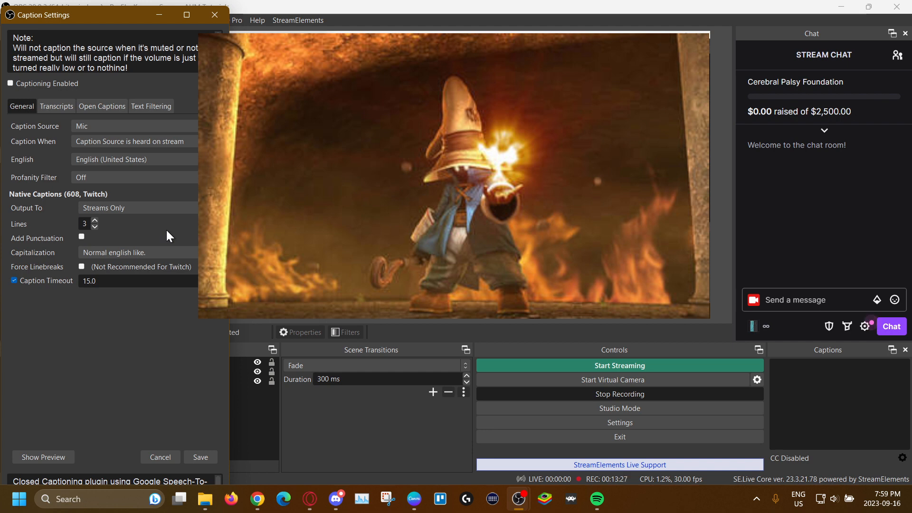
click(130, 207)
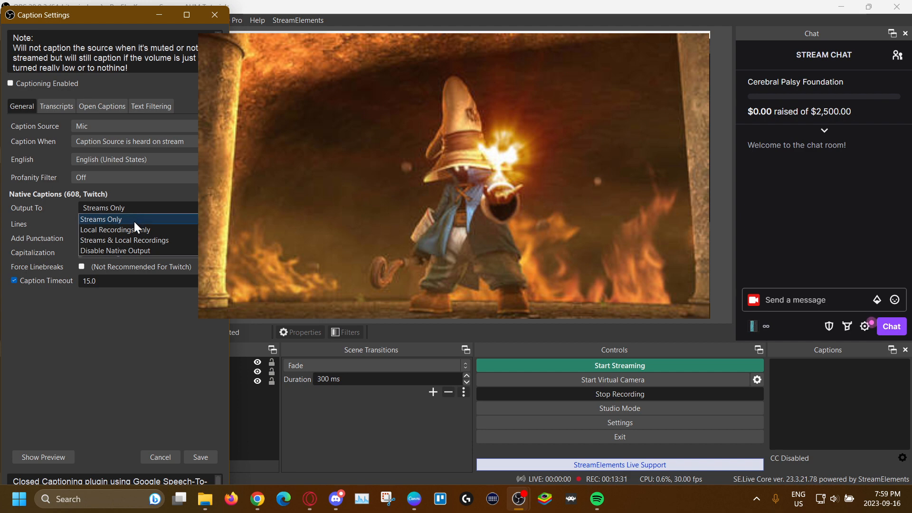
click(169, 240)
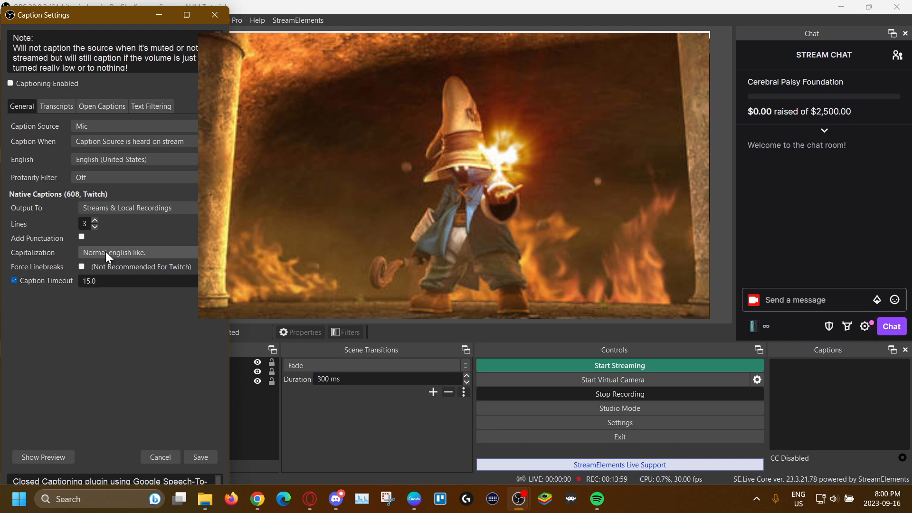
Step: Review the native captions' Capitalization choices and look over the Transcripts settings
click(127, 252)
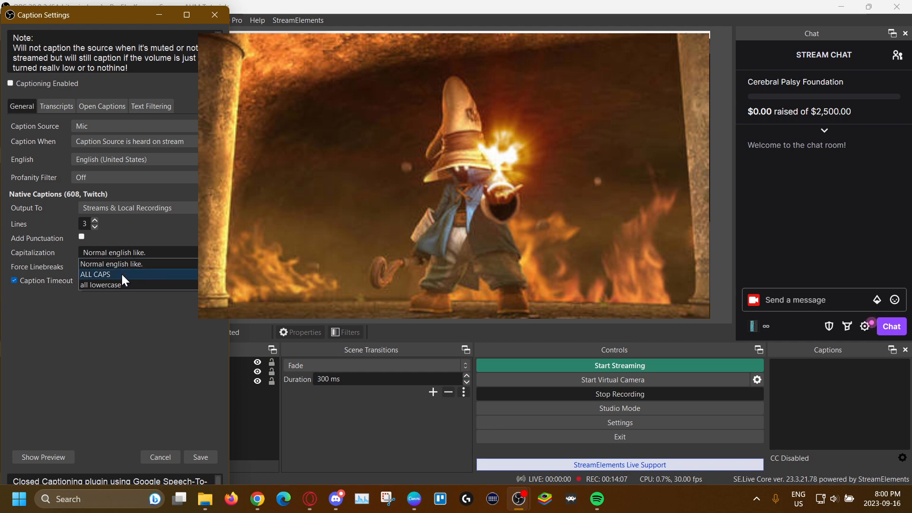
click(127, 255)
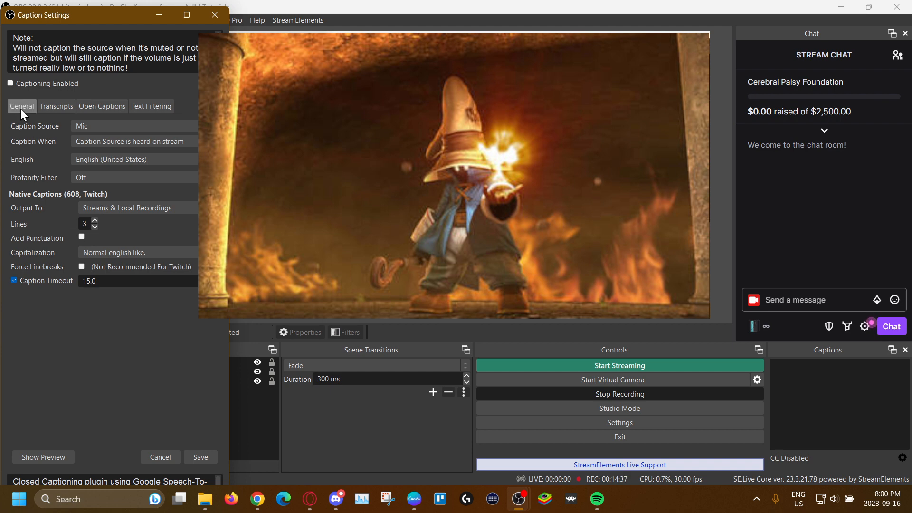
click(58, 107)
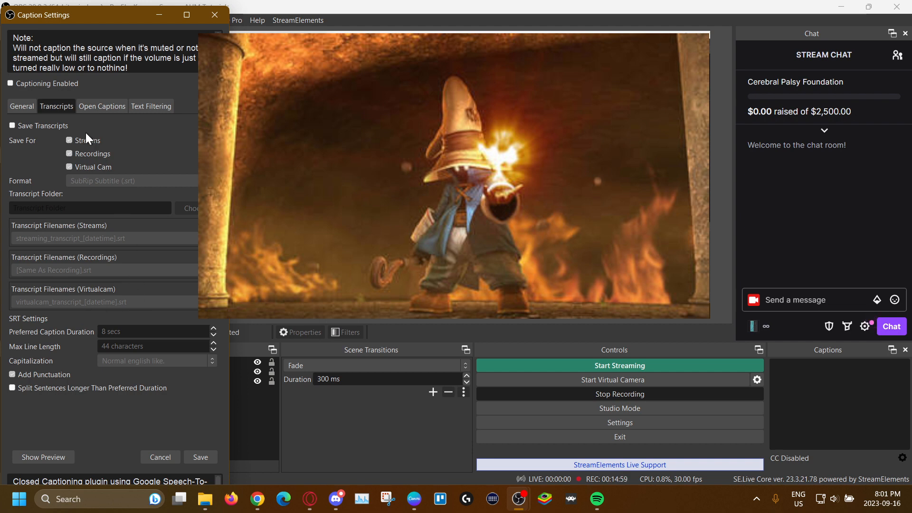
Step: Try to choose a text source for a new text output under Open Captions, and delete that output
click(90, 106)
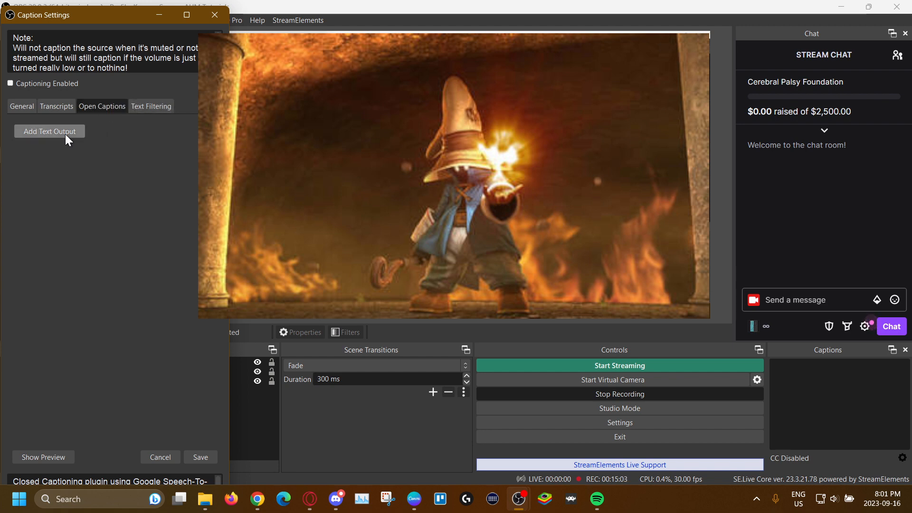
click(30, 133)
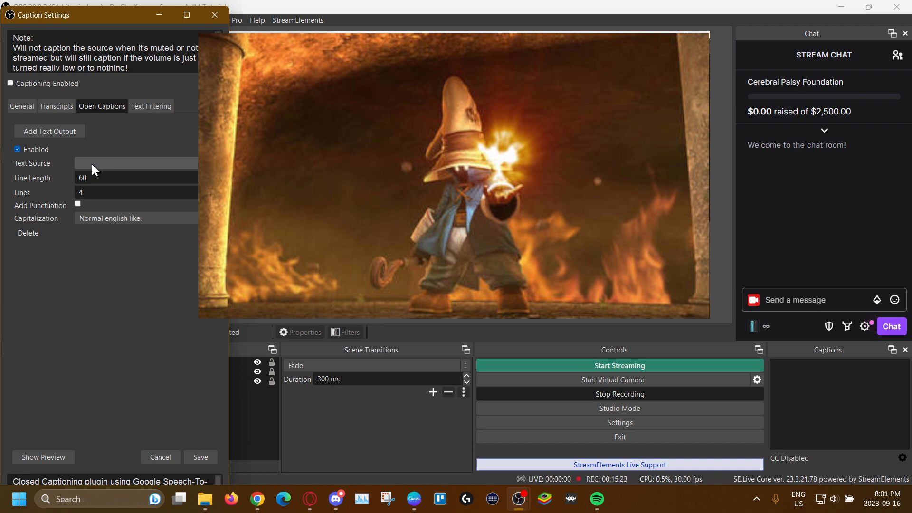
click(118, 162)
click(119, 162)
click(119, 162)
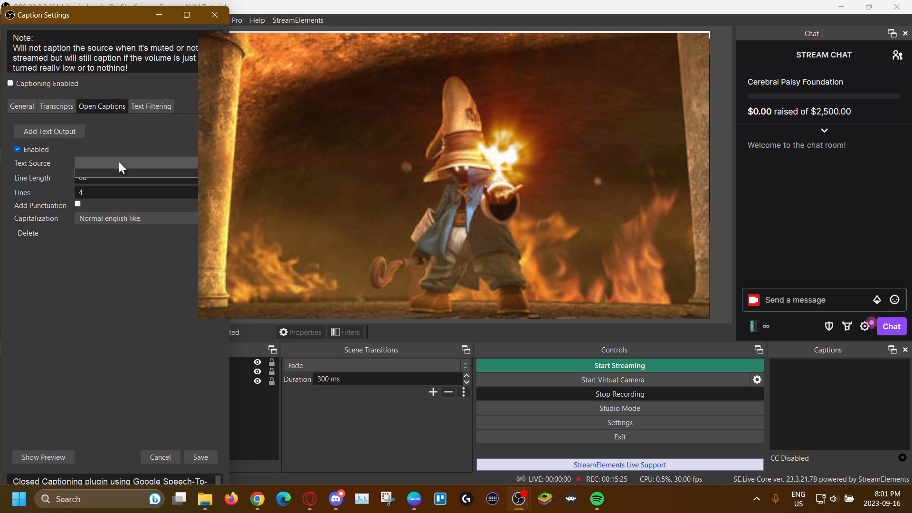
click(118, 162)
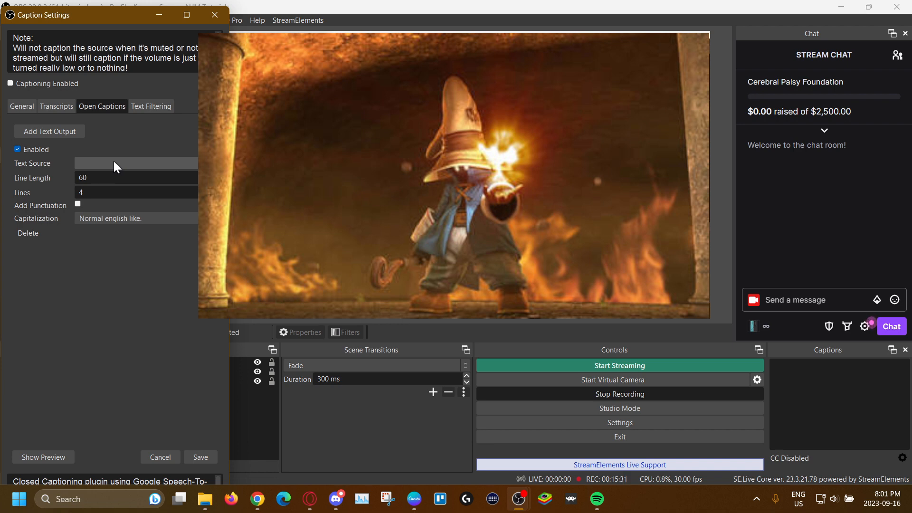
click(113, 161)
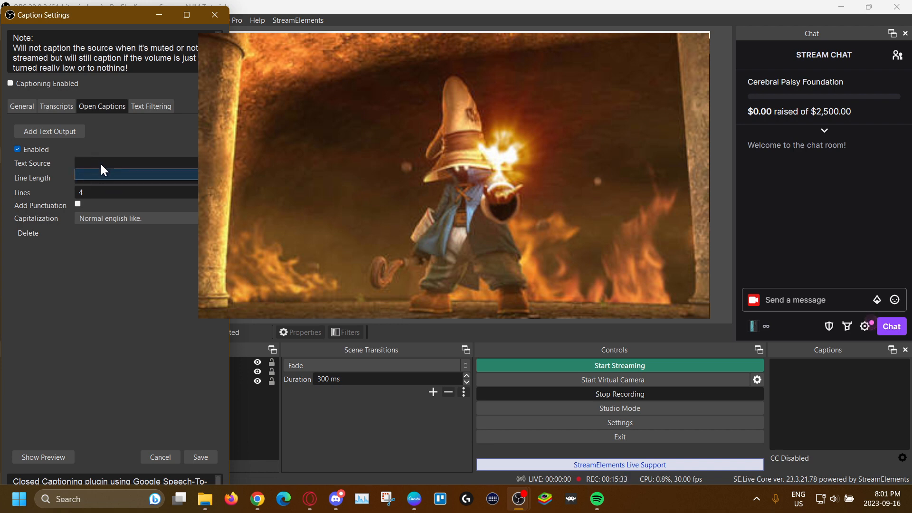
click(101, 164)
click(99, 164)
click(100, 161)
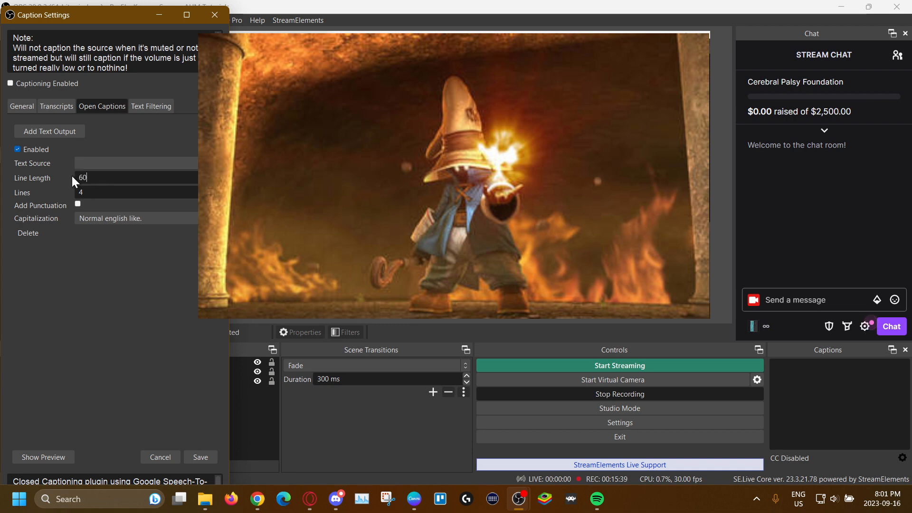
click(93, 178)
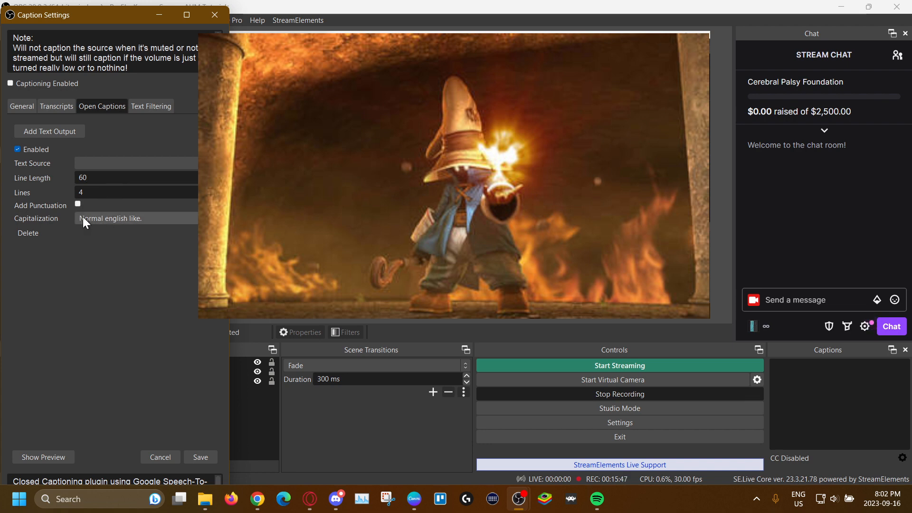
click(29, 232)
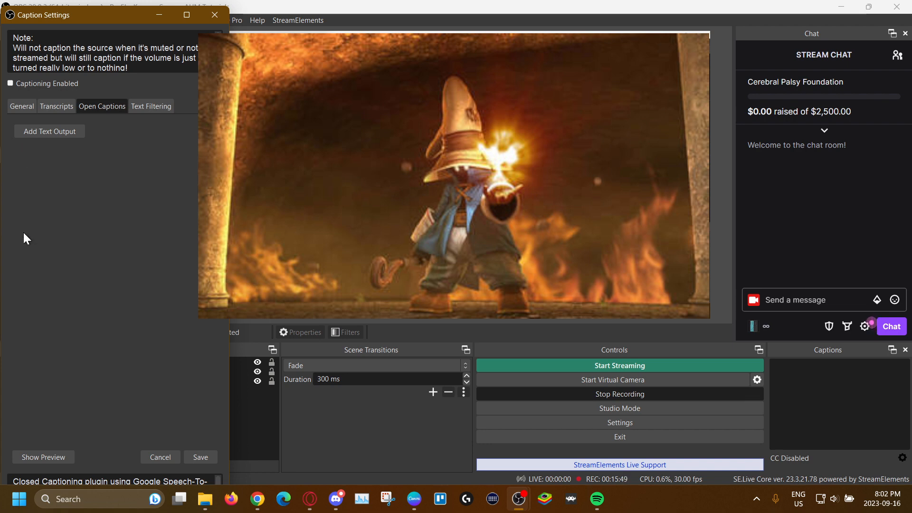
Step: Add a blank text replacement in the Text Filtering settings and remove it again
click(157, 106)
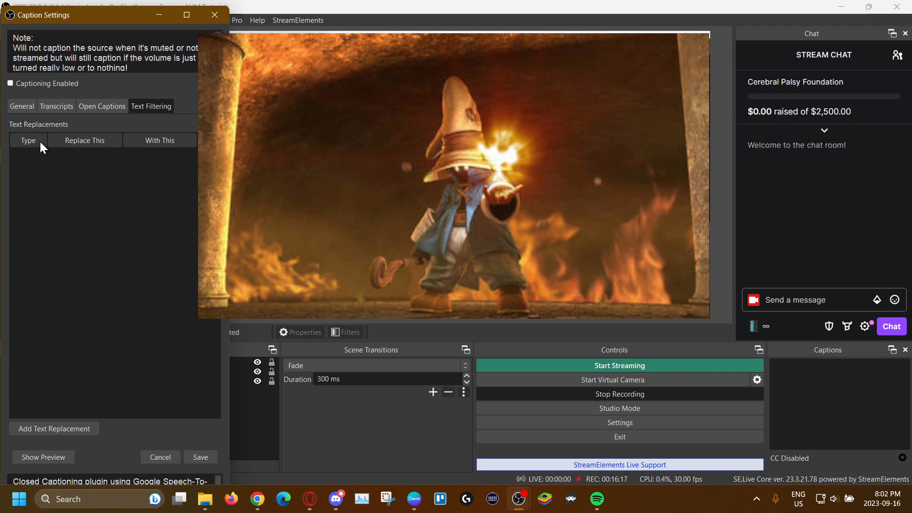
click(55, 429)
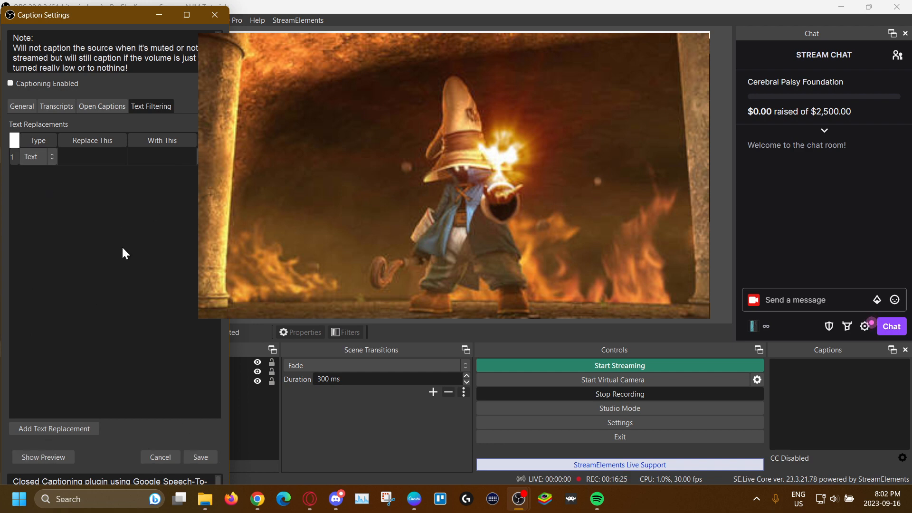
click(203, 159)
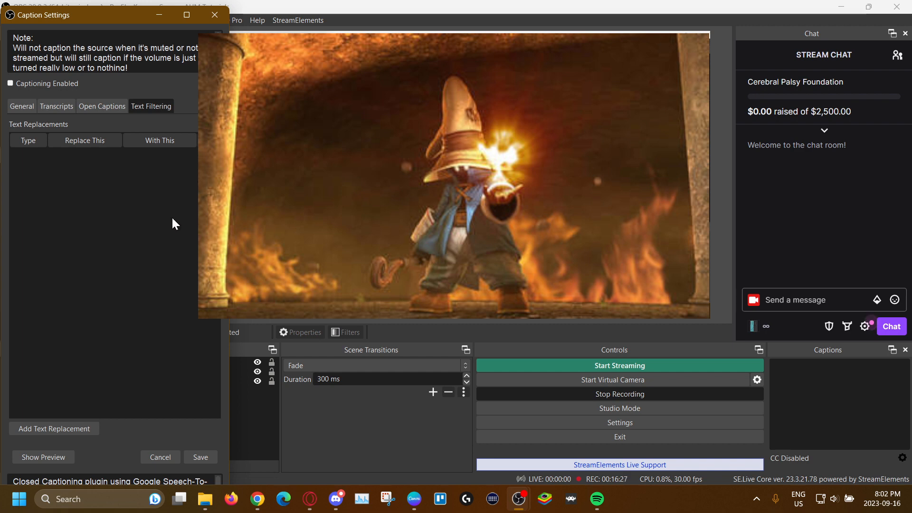
Step: Return to the General caption settings and close the Caption Settings window
click(25, 105)
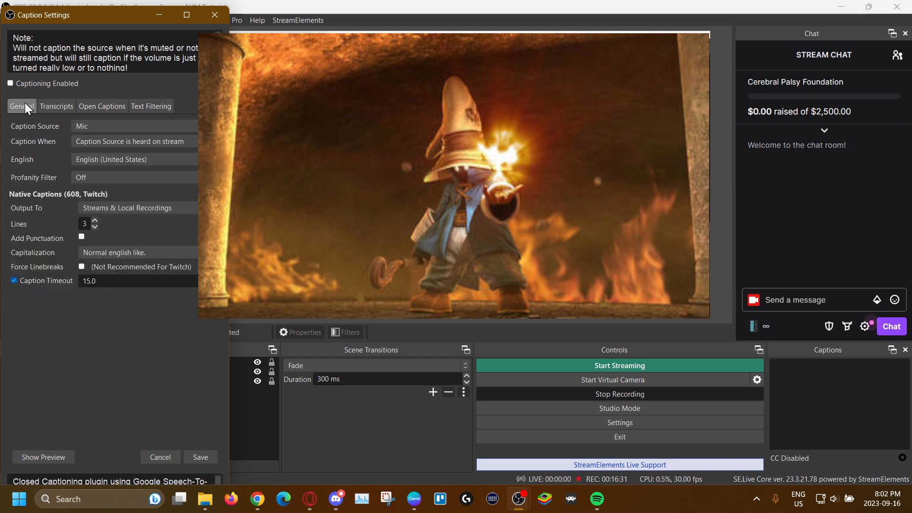
click(213, 21)
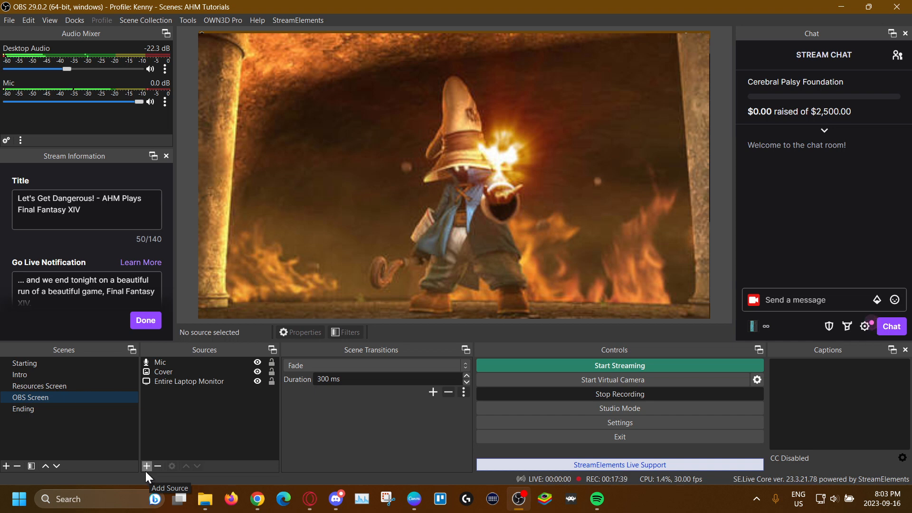
click(145, 470)
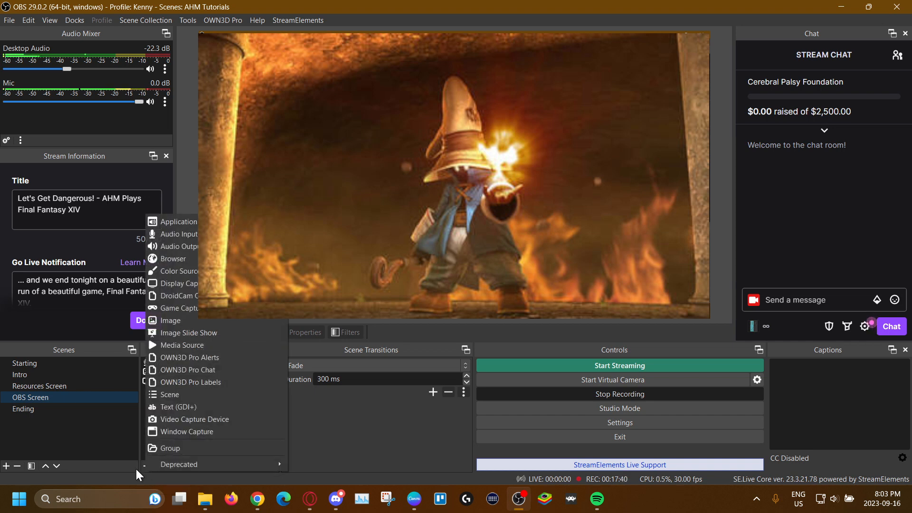
click(173, 320)
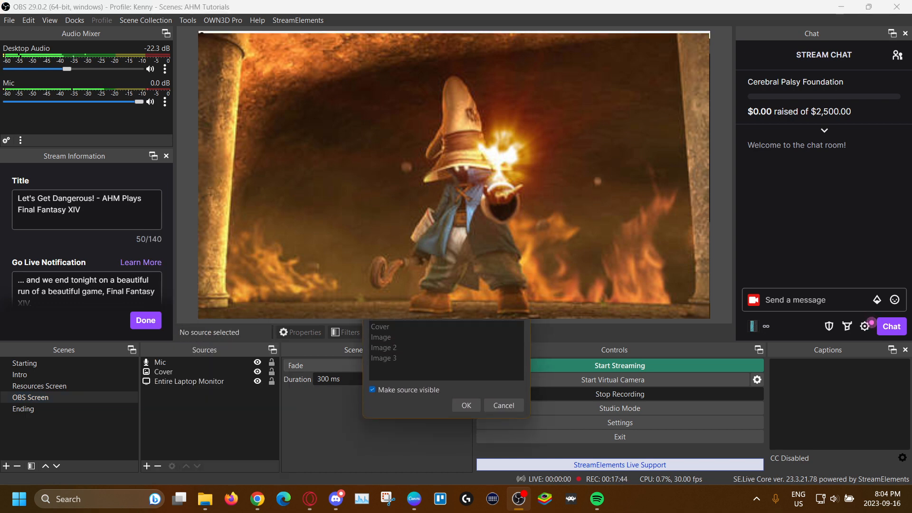
click(372, 313)
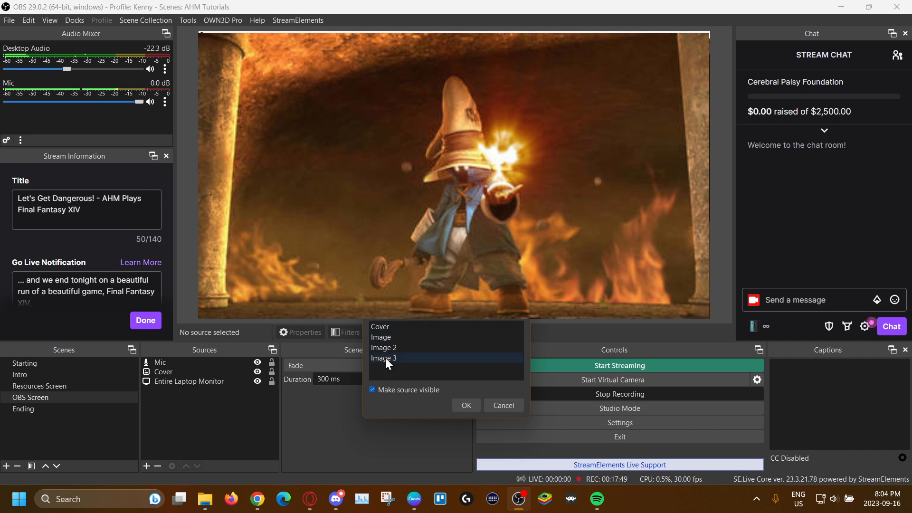
click(372, 288)
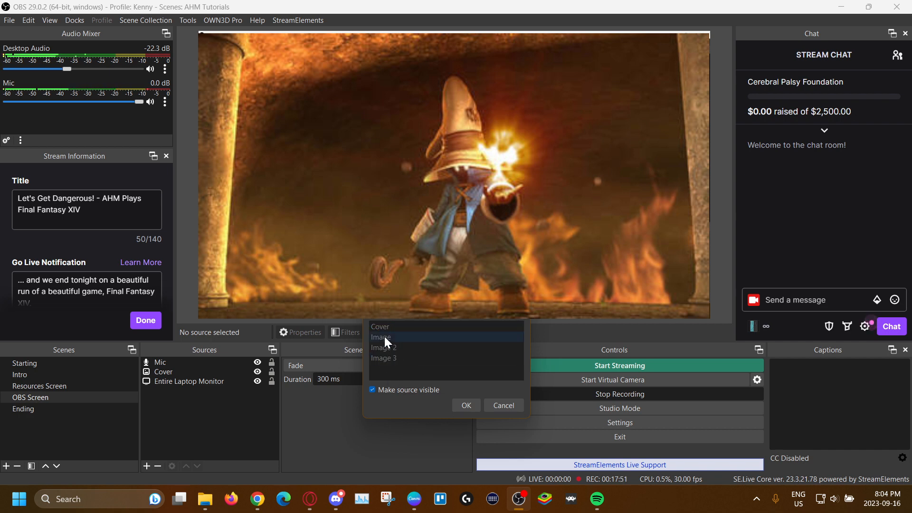
click(503, 405)
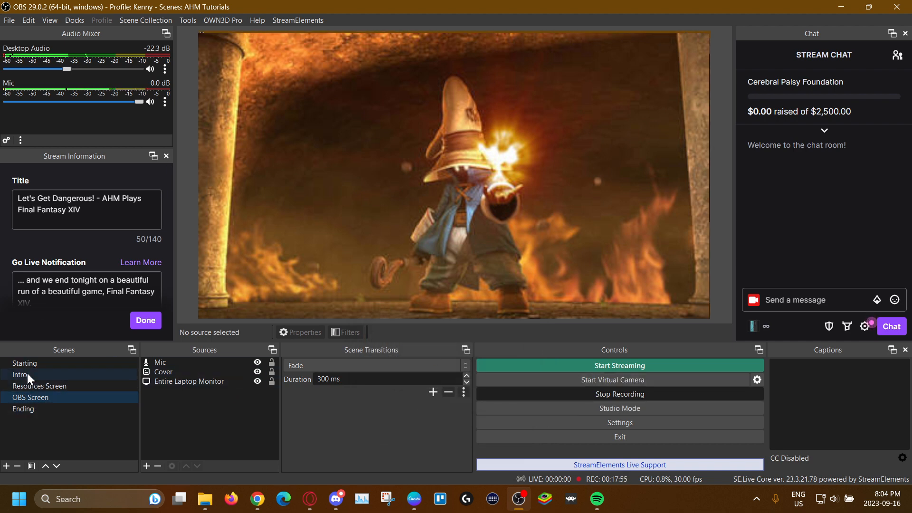
Step: Add a new Text (GDI+) source to the OBS Screen scene and reposition its properties window so the options are accessible
click(148, 464)
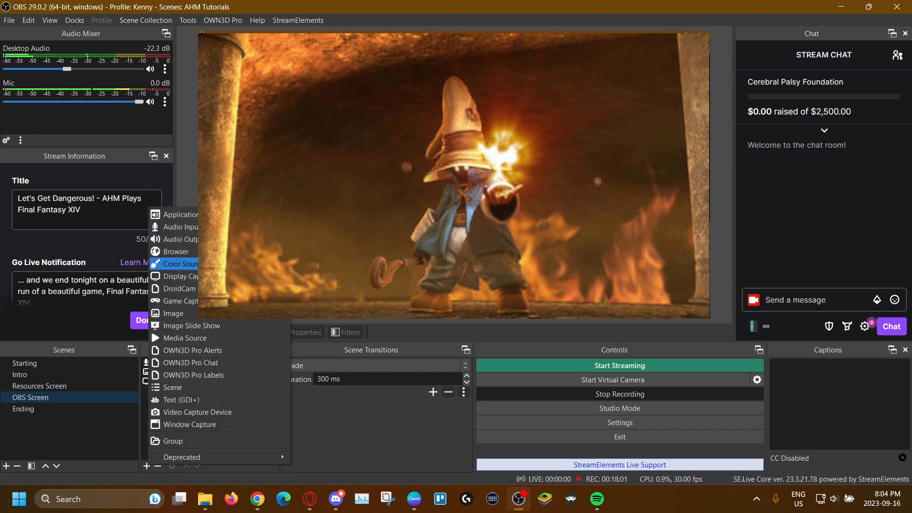
click(200, 401)
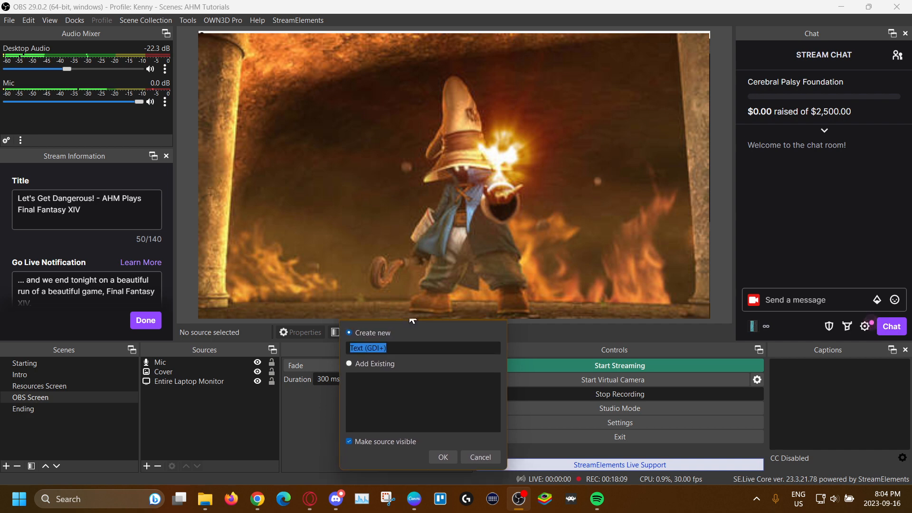
click(445, 457)
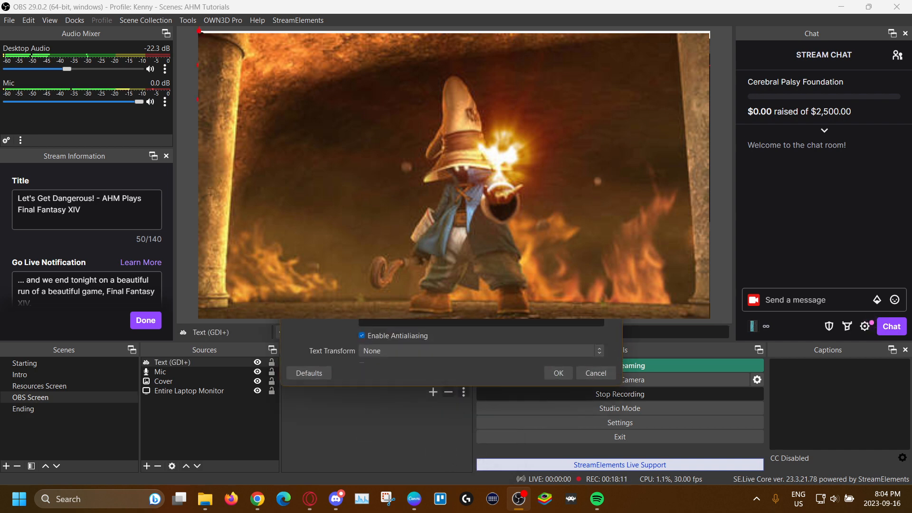
drag(406, 106, 129, 193)
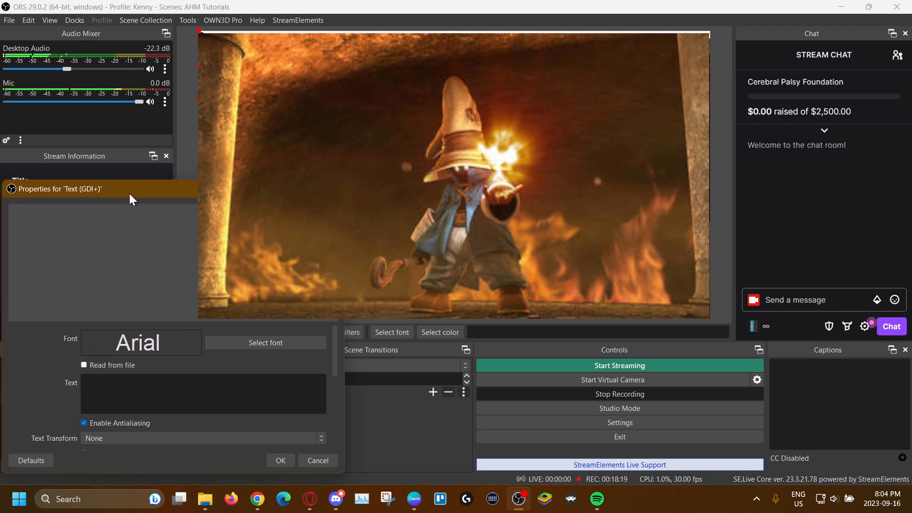
Step: Set the Text (GDI+) source's font to Reactor7 Regular
scroll(51, 344, down, 2)
scroll(51, 344, up, 2)
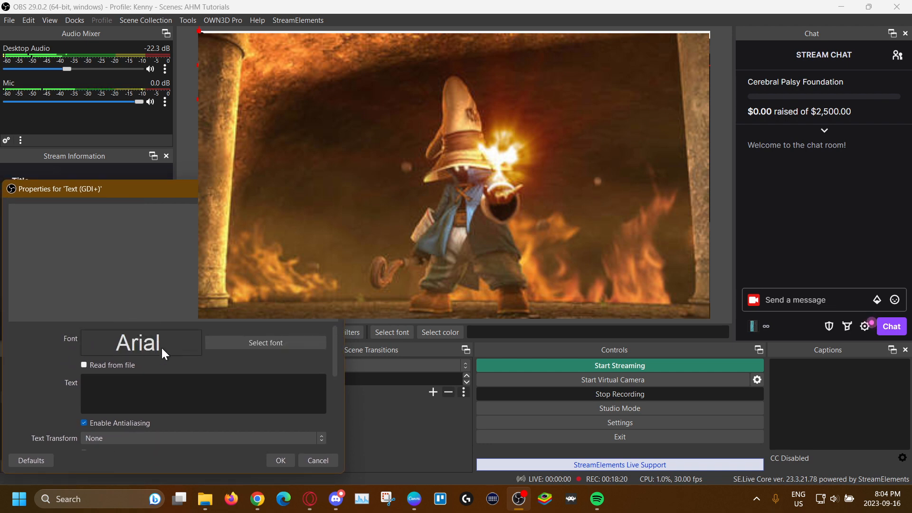
click(256, 343)
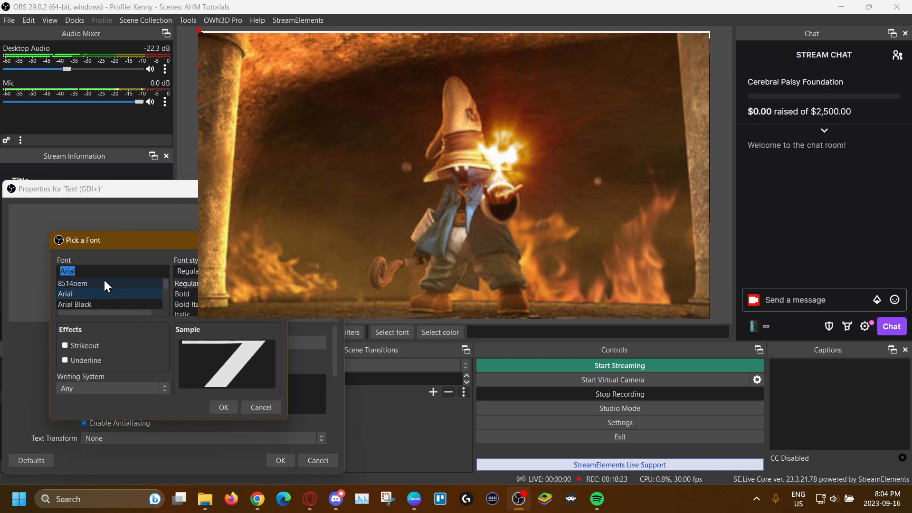
text(open)
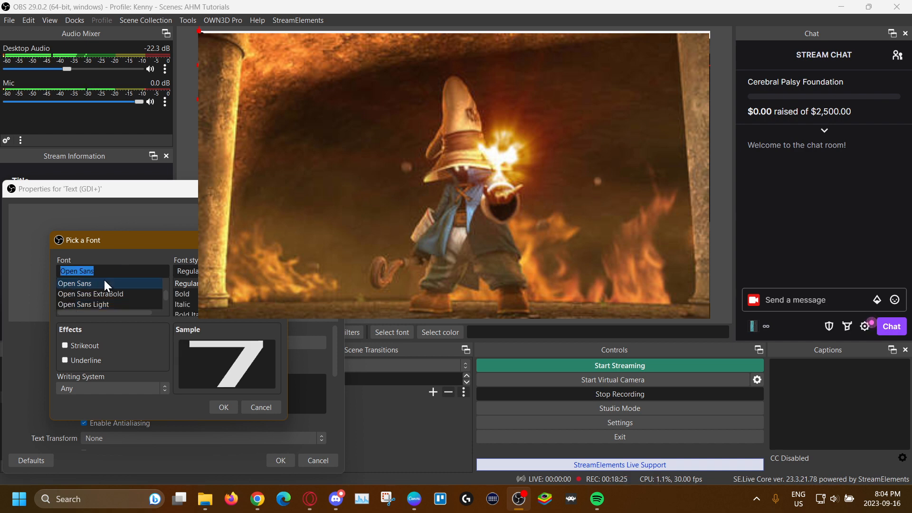
text(s)
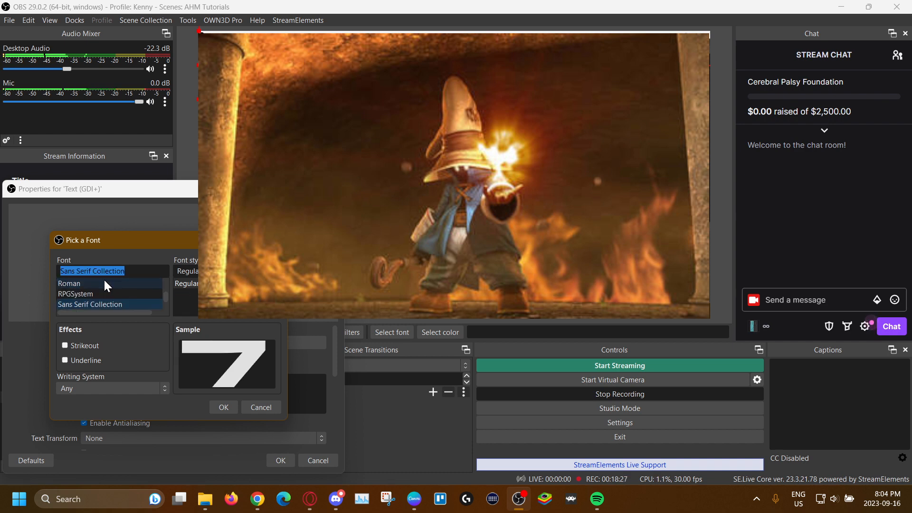
text(r7)
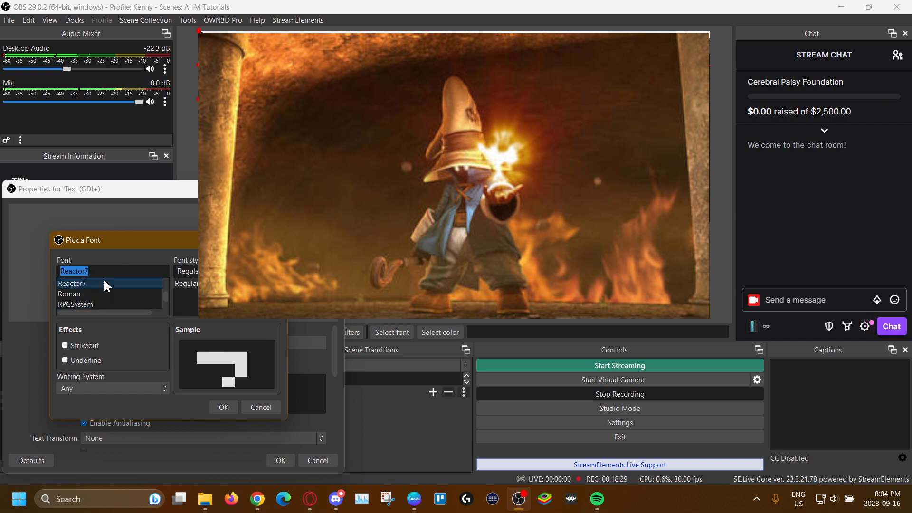
click(223, 408)
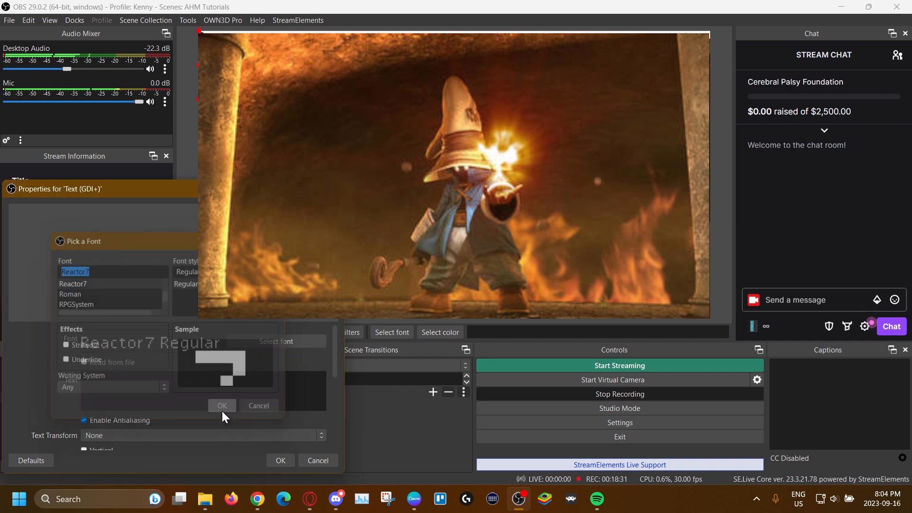
Step: Review the Text (GDI+) source's text, transform, color, opacity and alignment options, and close its properties without applying changes
scroll(112, 377, down, 1)
scroll(109, 385, up, 1)
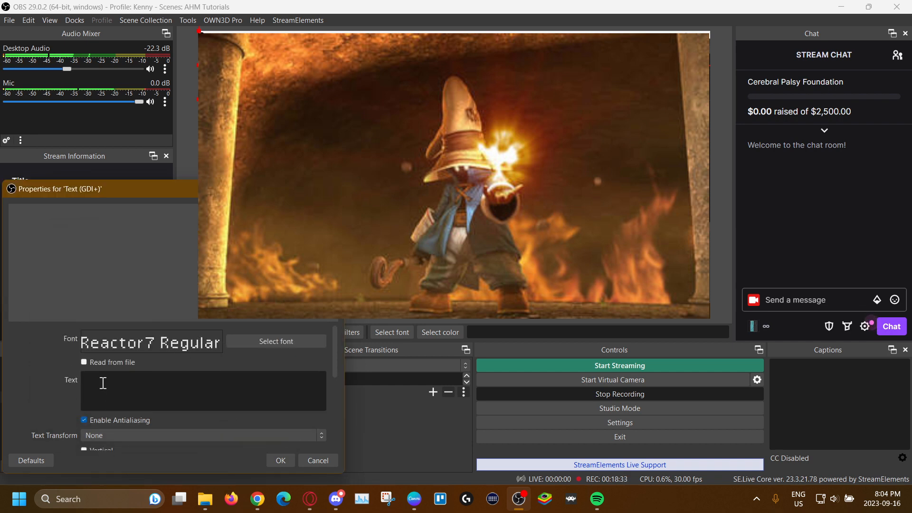
scroll(64, 374, down, 5)
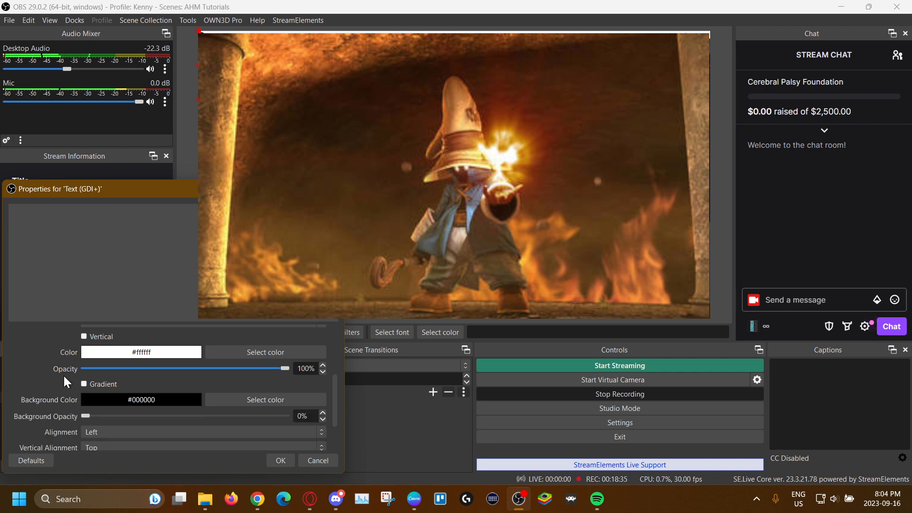
scroll(61, 377, up, 5)
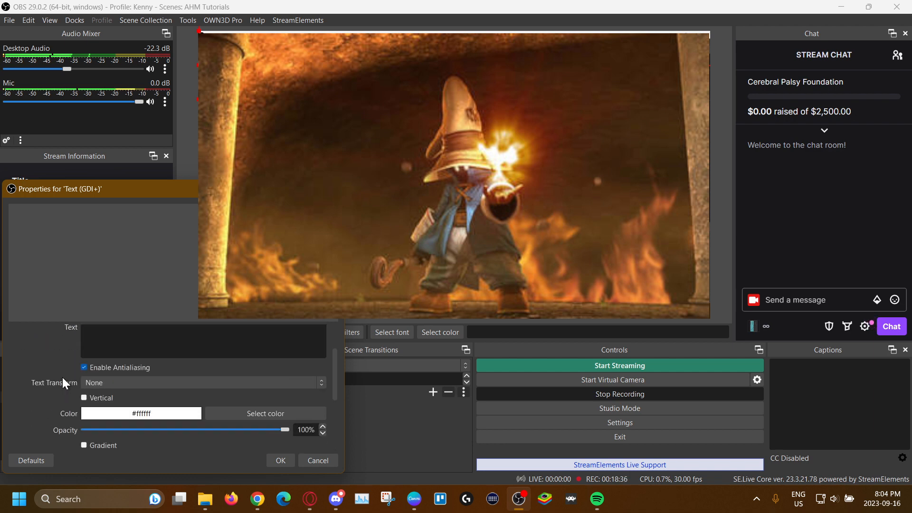
scroll(62, 377, down, 5)
scroll(55, 410, up, 6)
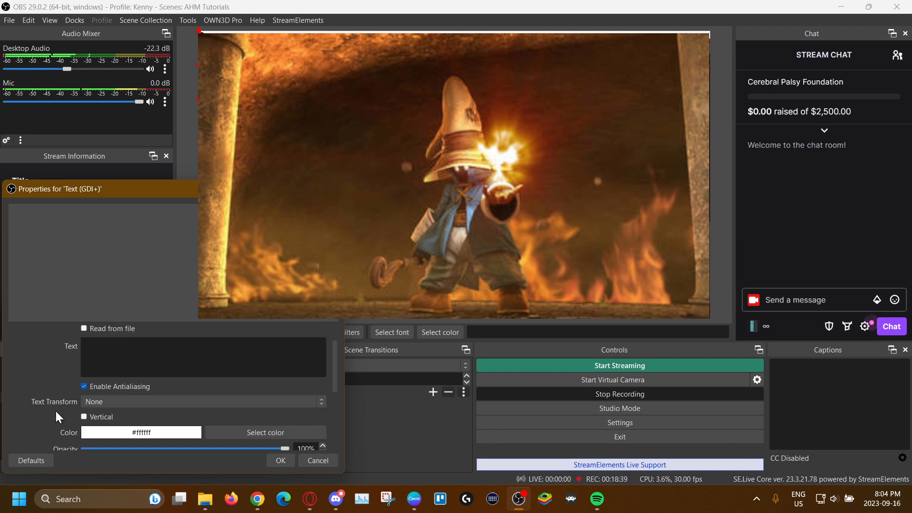
scroll(77, 369, up, 2)
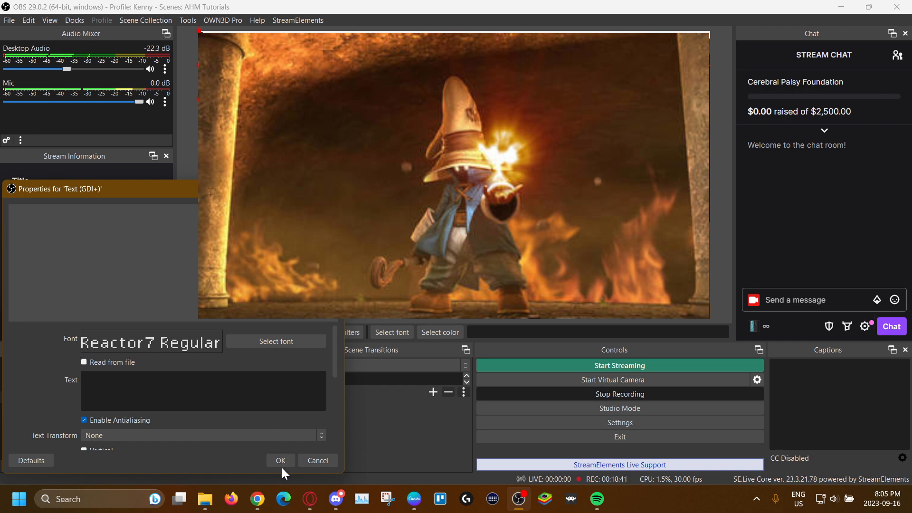
click(318, 460)
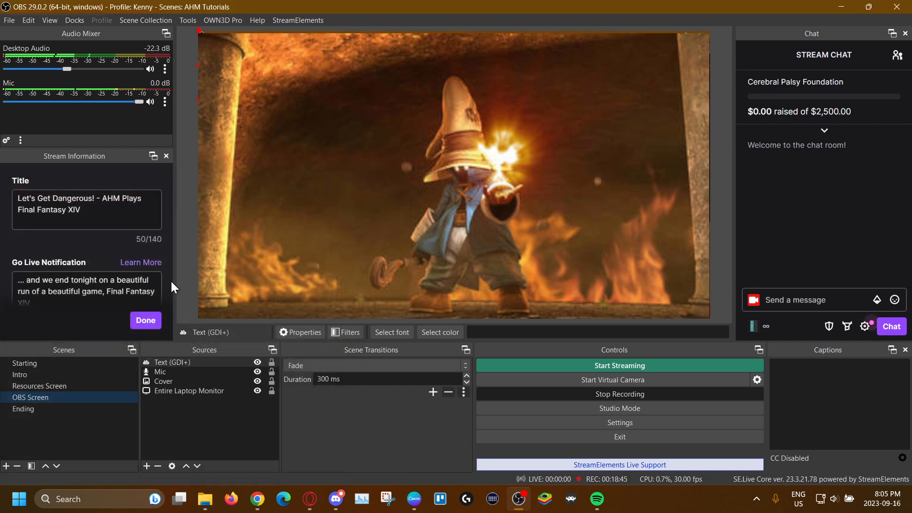
Step: Delete the Text (GDI+) source from the OBS Screen scene and switch to the Intro scene
click(160, 362)
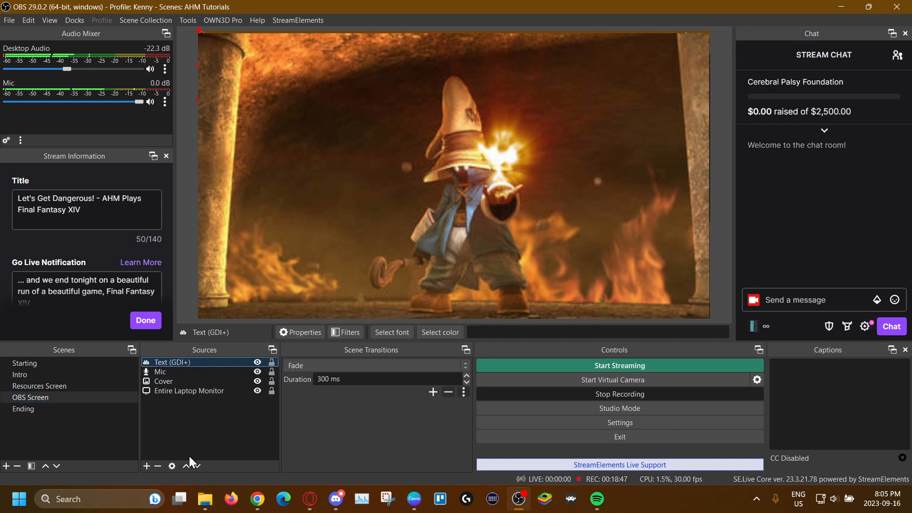
click(158, 467)
key(Return)
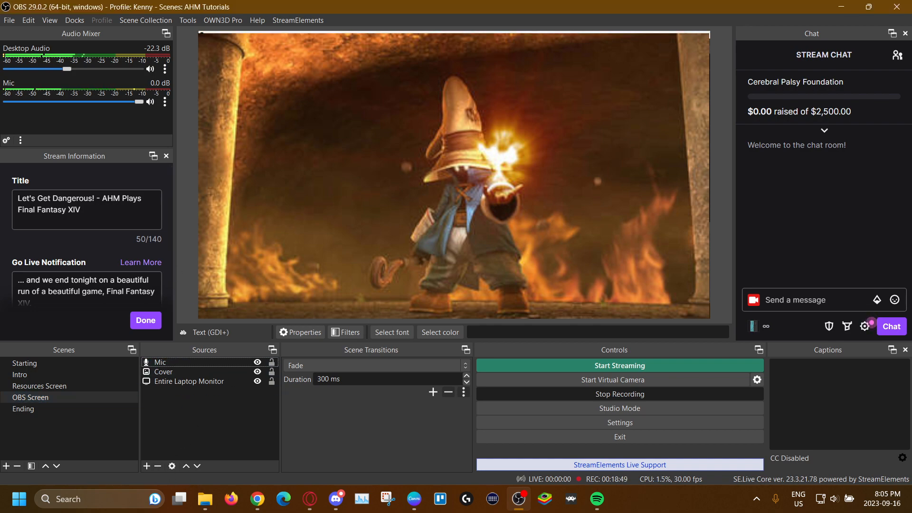
click(39, 376)
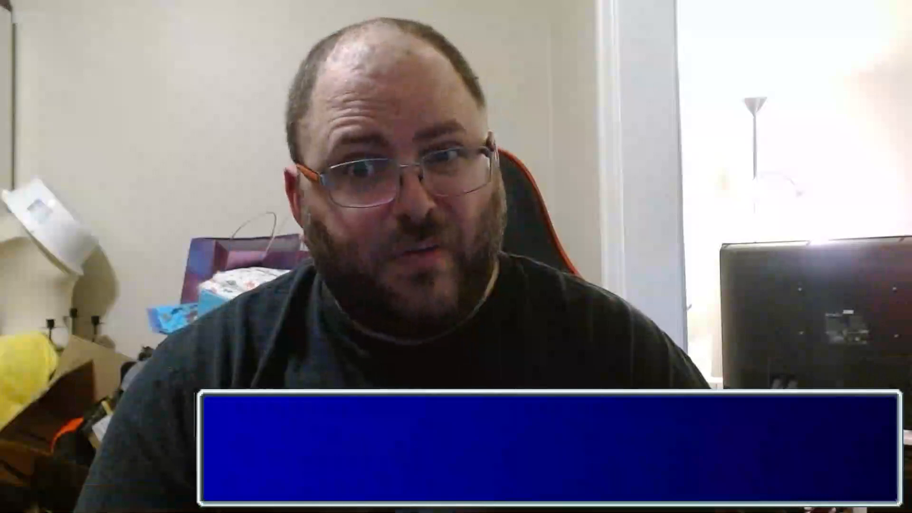
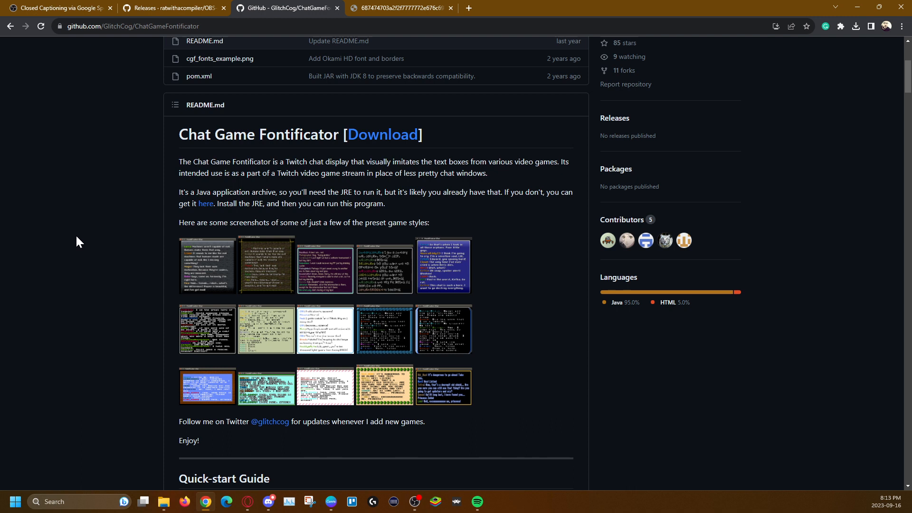
Step: Look through the ChatGameFontificator README on GitHub, its download link and preset game styles, and close the enlarged sample image
scroll(77, 242, down, 3)
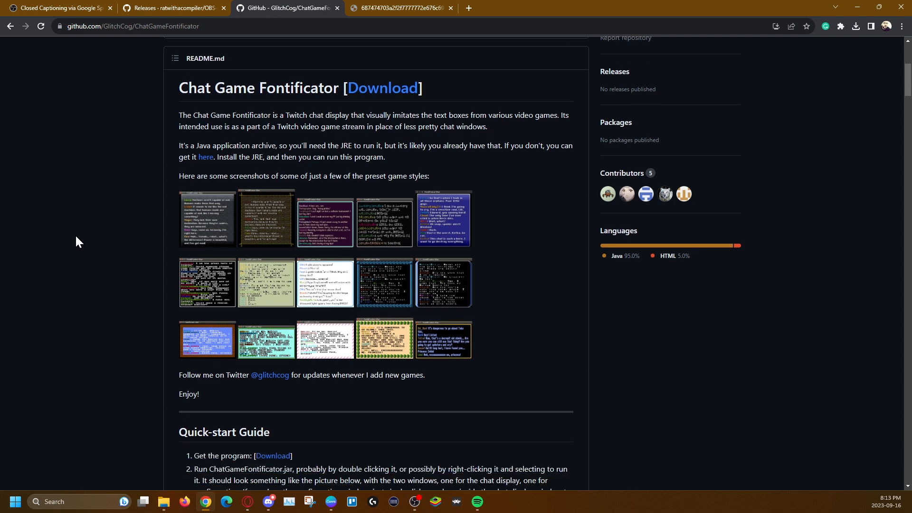
scroll(76, 238, up, 1)
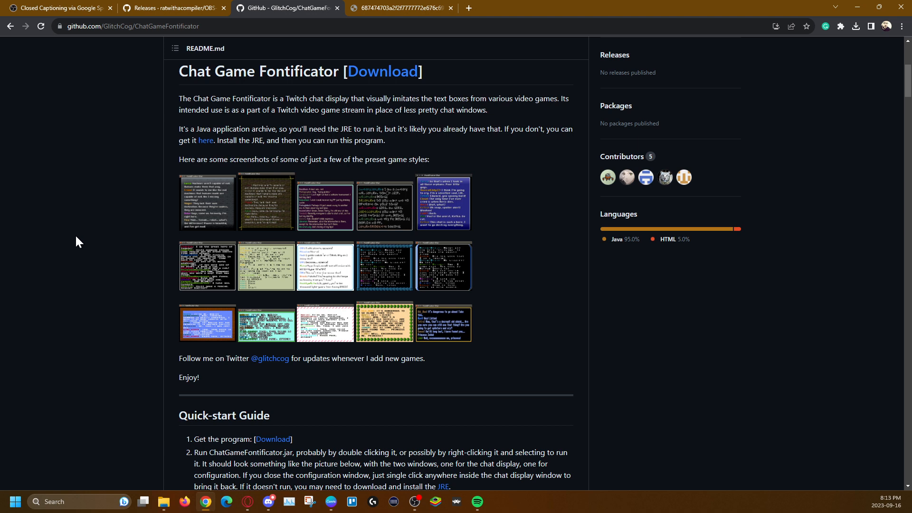
scroll(75, 235, up, 1)
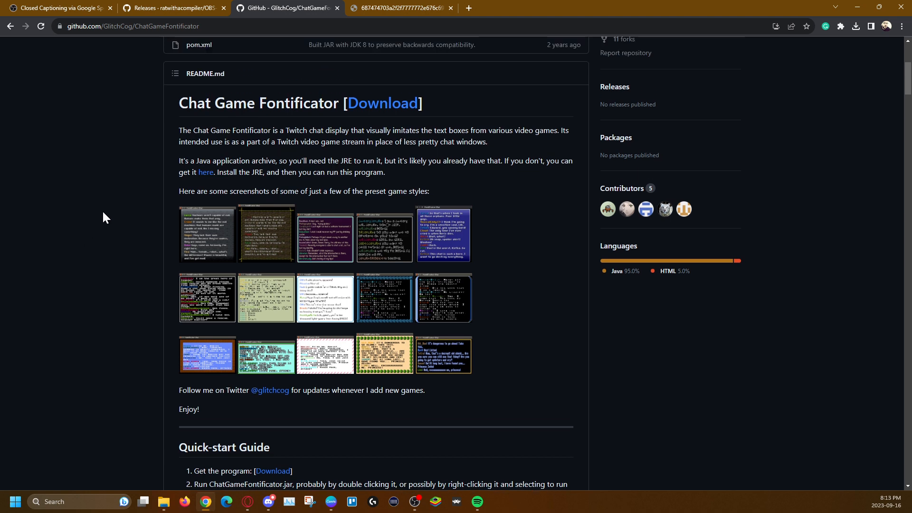
scroll(133, 199, up, 5)
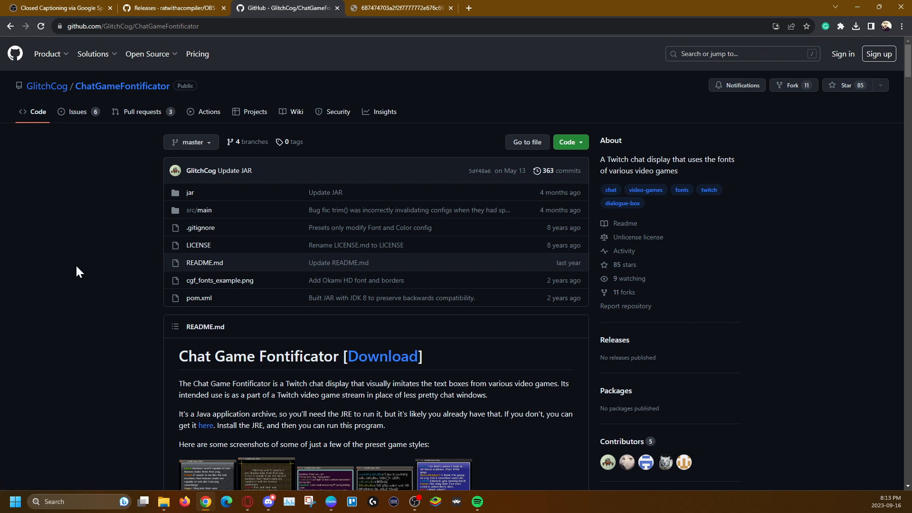
scroll(78, 271, down, 5)
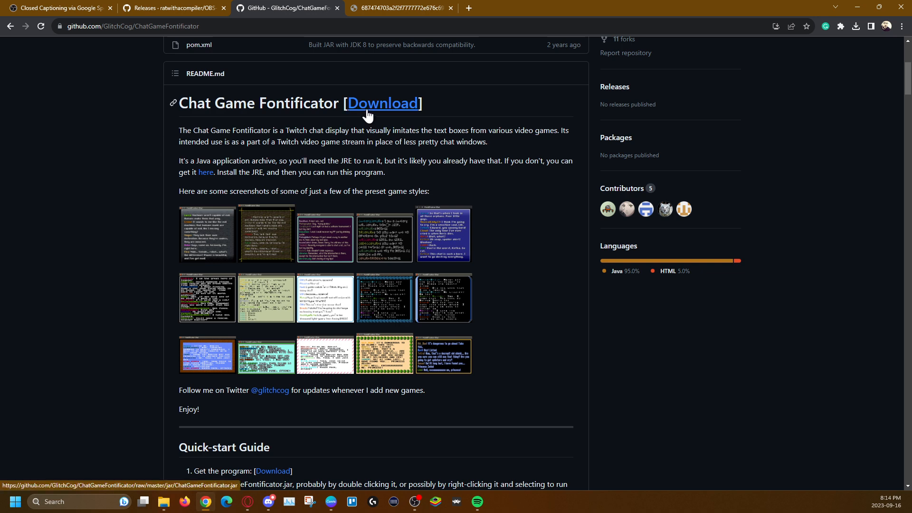
click(387, 7)
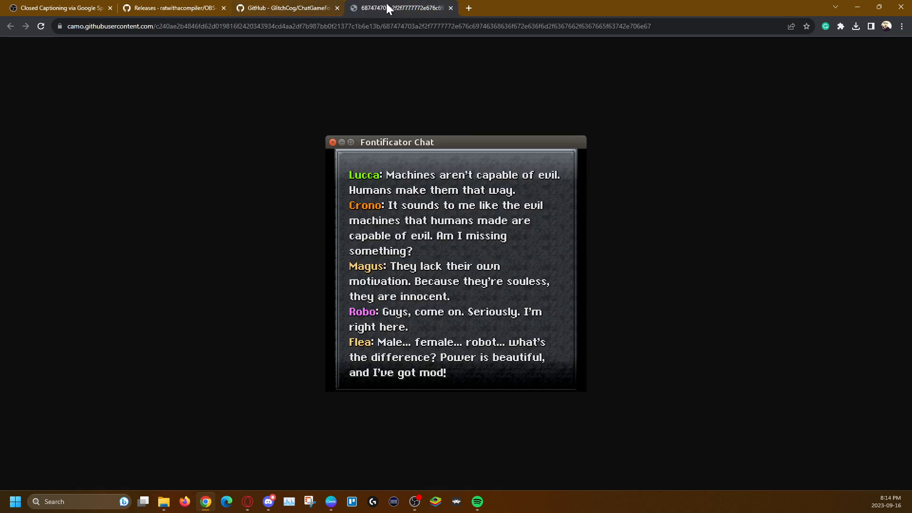
click(451, 8)
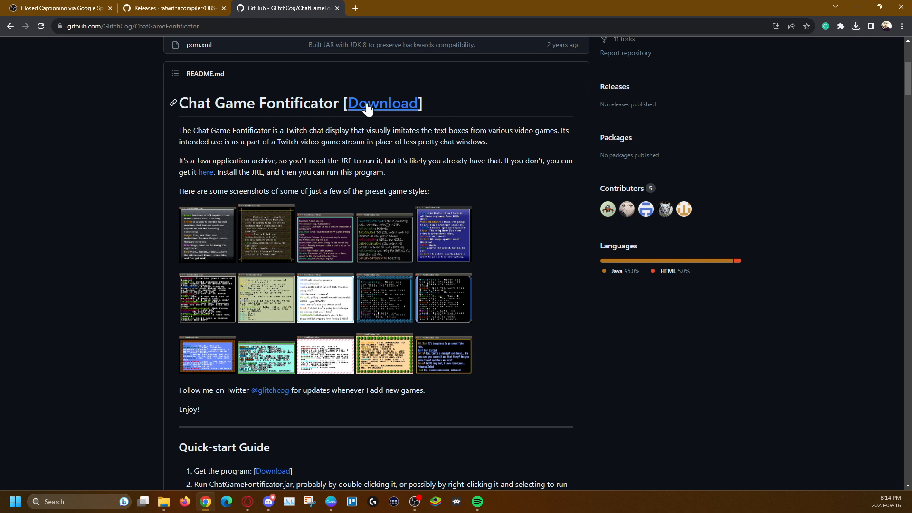
Step: Run ChatGameFontificator.jar from the Documents folder on drive E and place its configuration and chat windows side by side
click(166, 506)
mouse_move(166, 507)
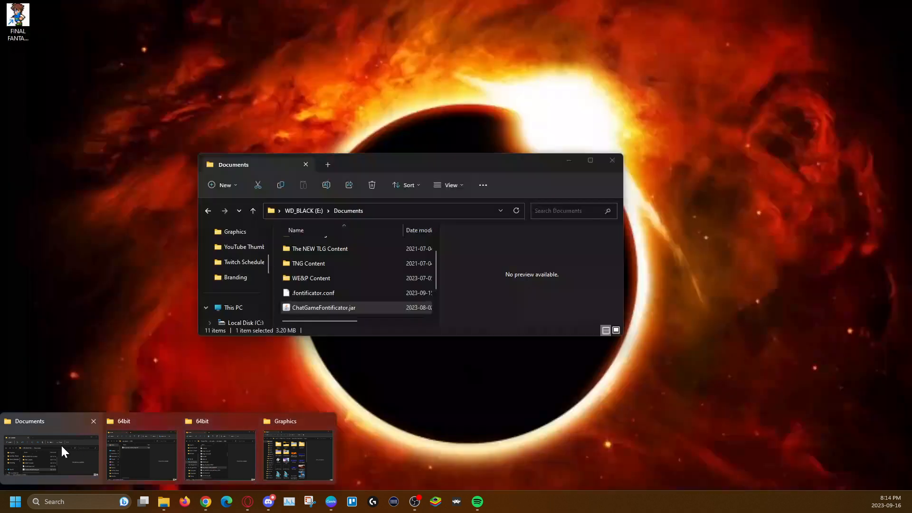
click(60, 444)
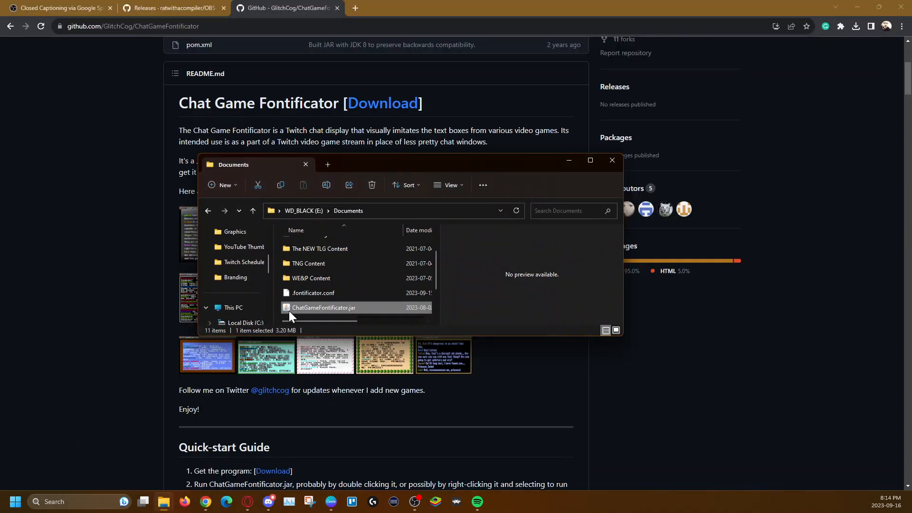
double_click(358, 308)
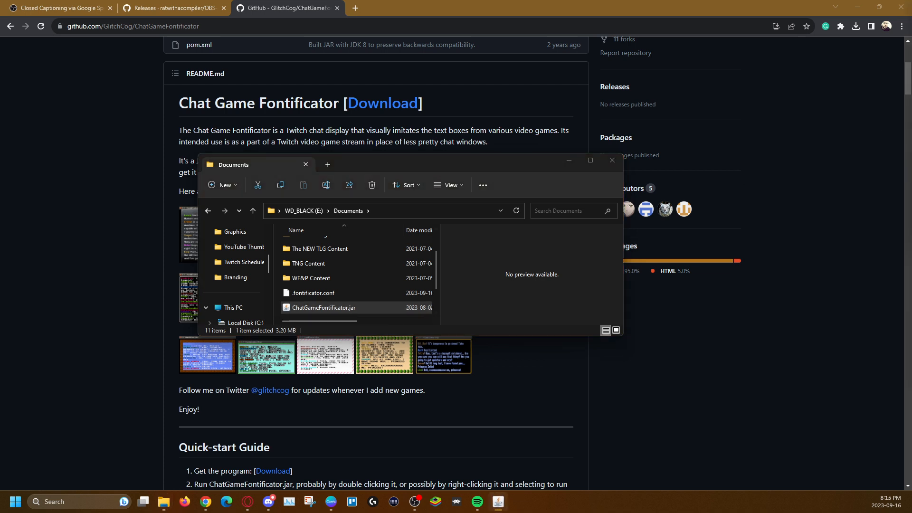
drag(831, 7, 185, 55)
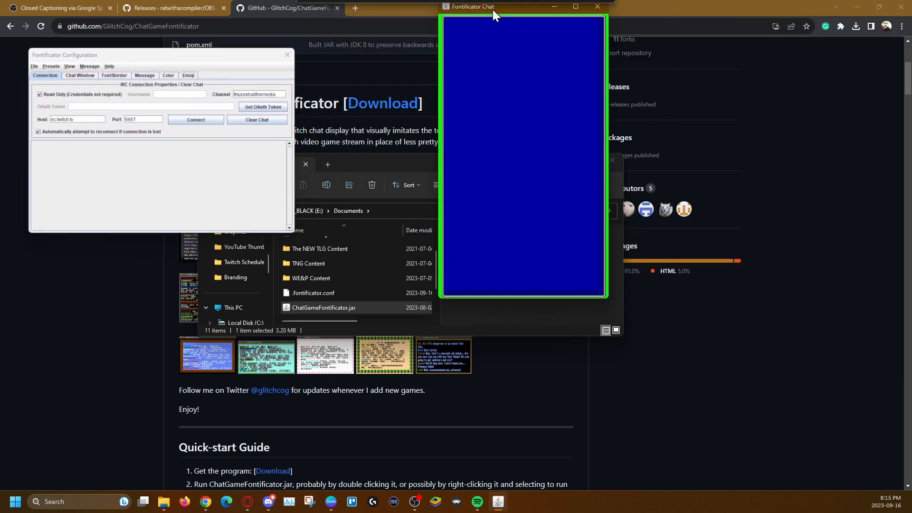
drag(492, 10, 361, 57)
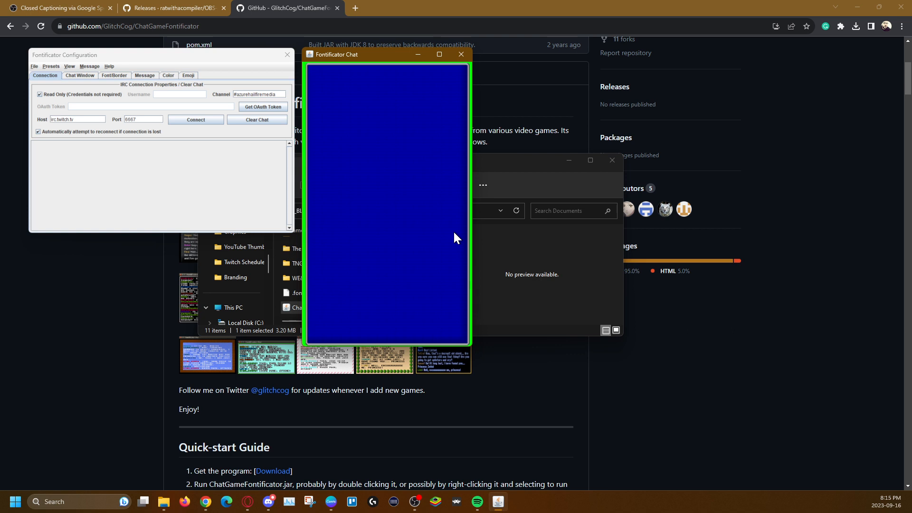
Step: Connect the Fontificator chat display to the Twitch channel specified in its read-only connection settings
click(216, 62)
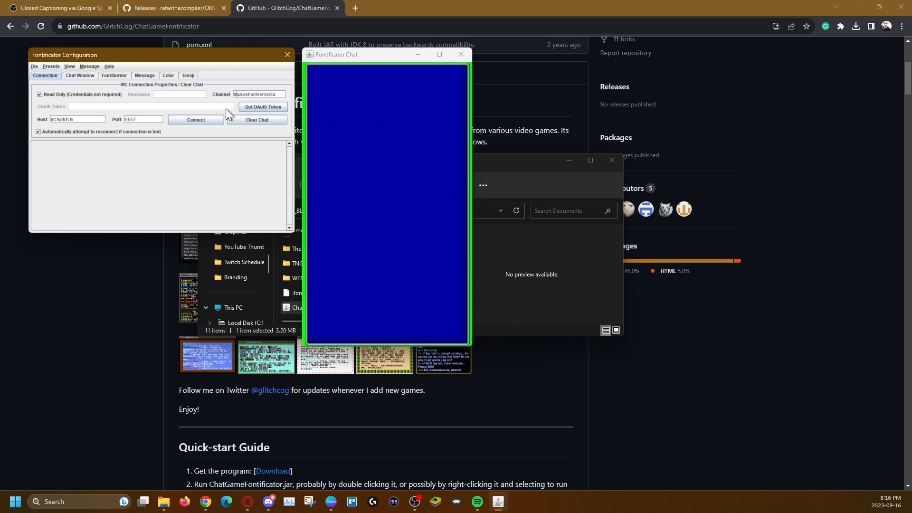
triple_click(277, 92)
click(278, 93)
click(191, 120)
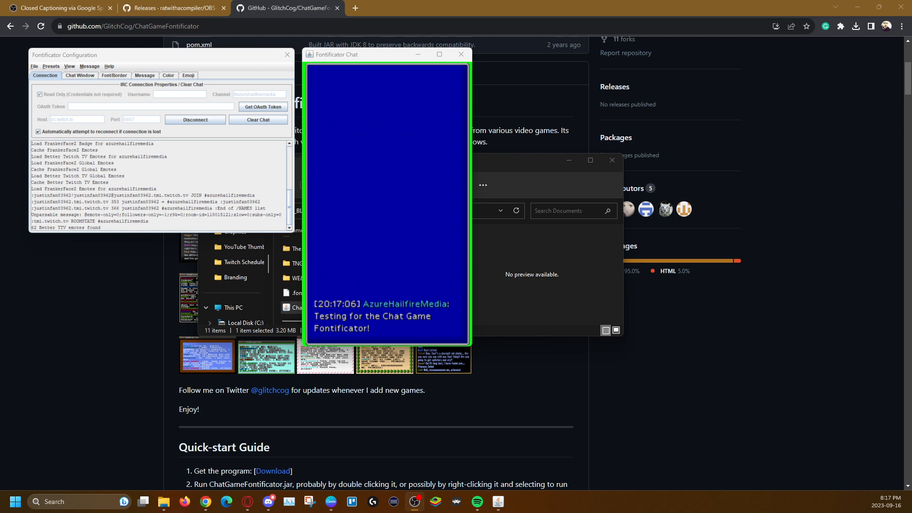
Step: Review the Chat Window, Font/Border, Message, Color and Emoji settings in Fontificator Configuration, and return to the Connection settings
click(217, 54)
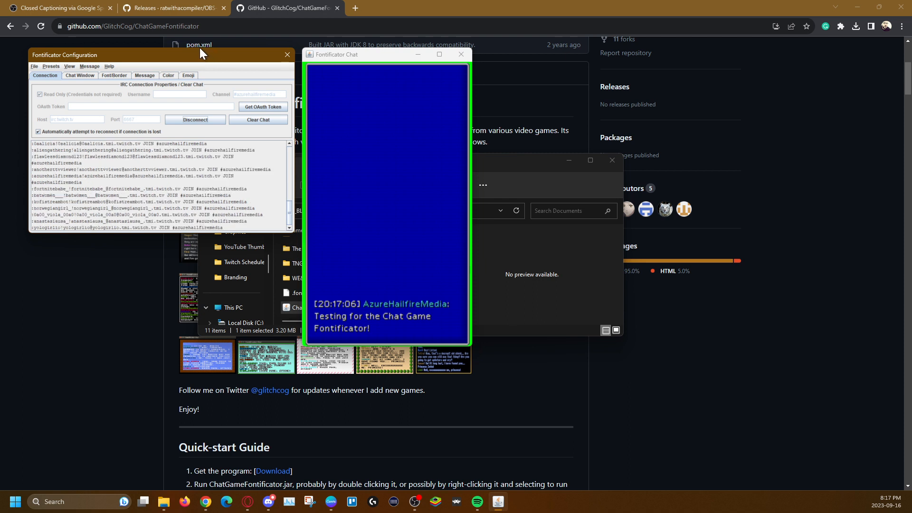
click(80, 75)
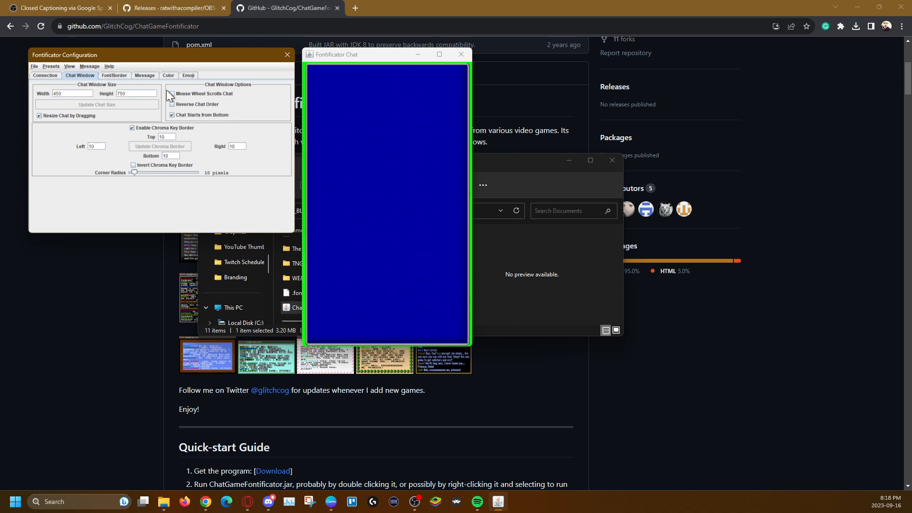
click(109, 77)
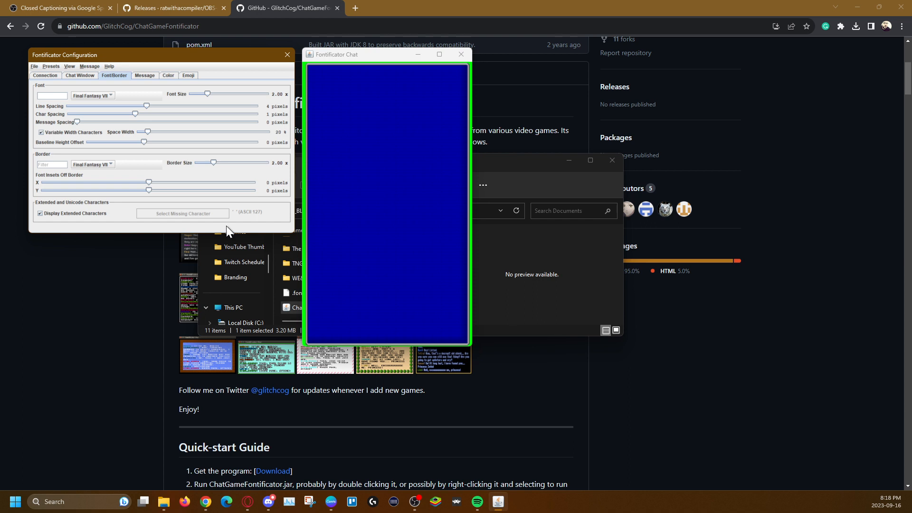
click(140, 75)
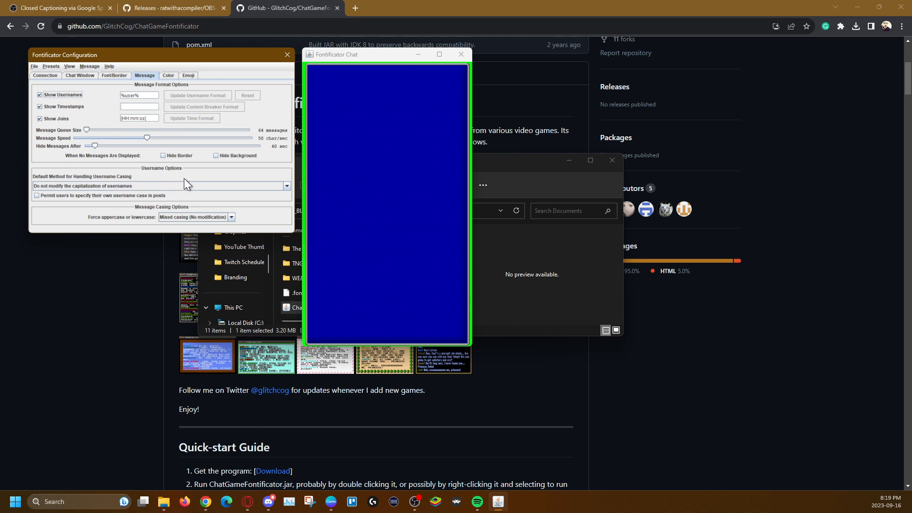
click(172, 76)
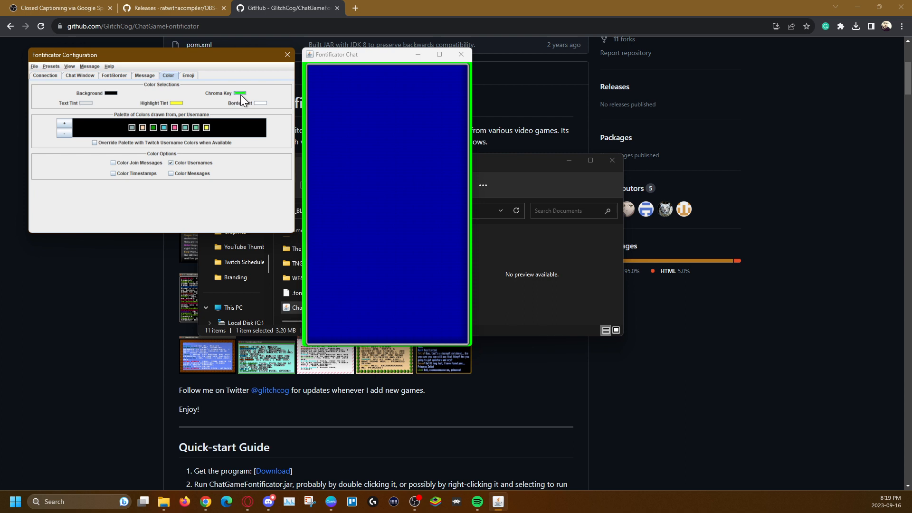
click(194, 76)
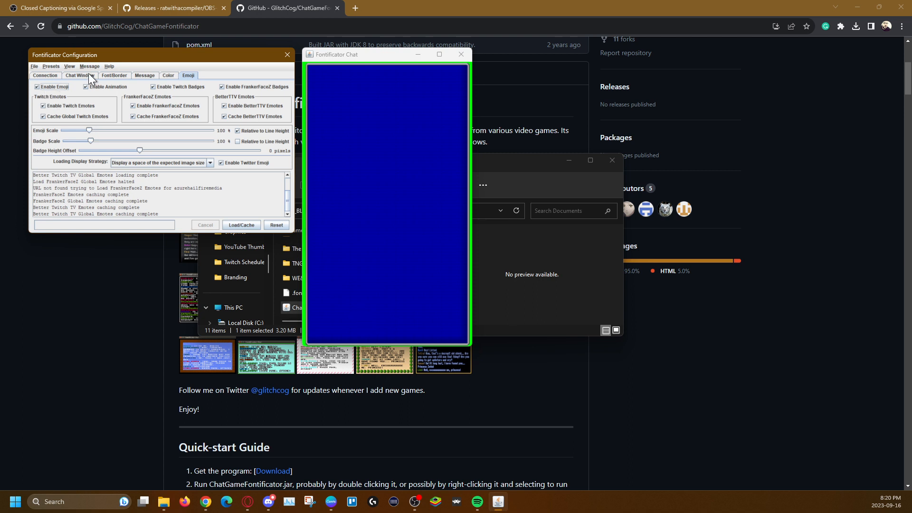
click(43, 76)
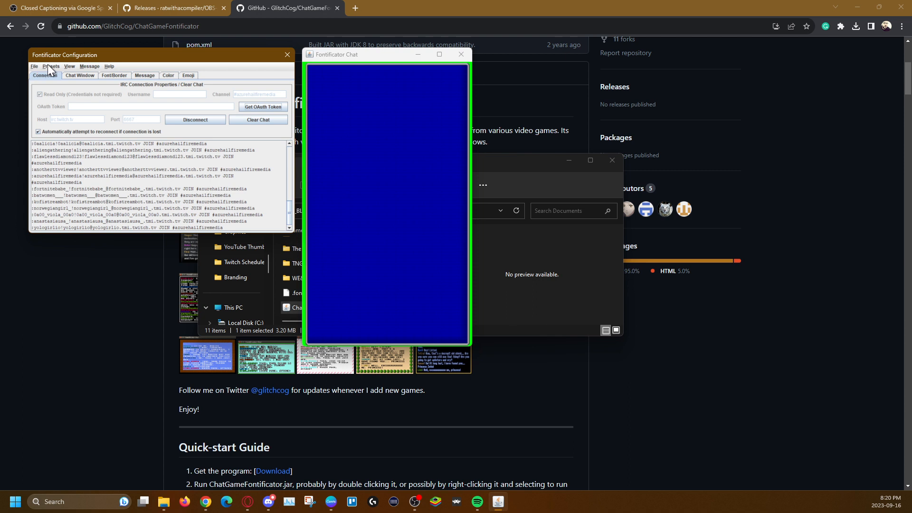
Step: Browse the game presets for the chat display and apply the Star Ocean style
click(50, 67)
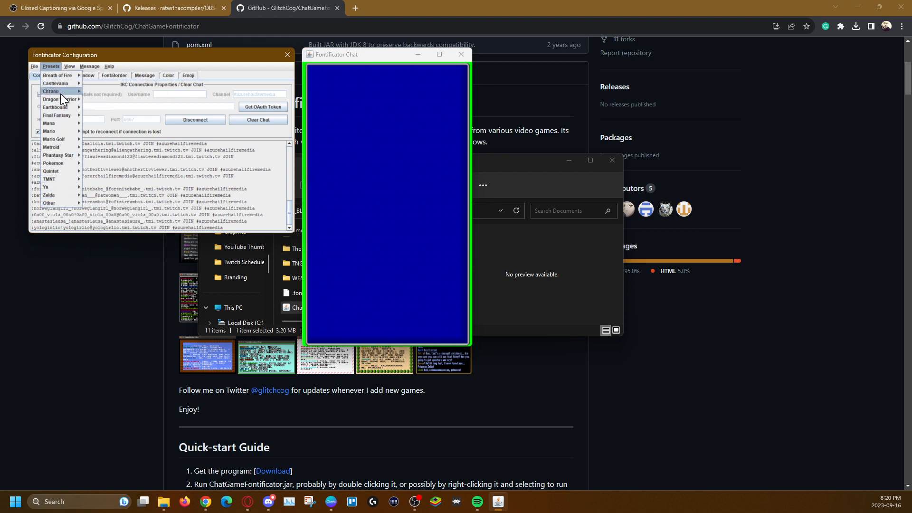
mouse_move(61, 93)
mouse_move(58, 130)
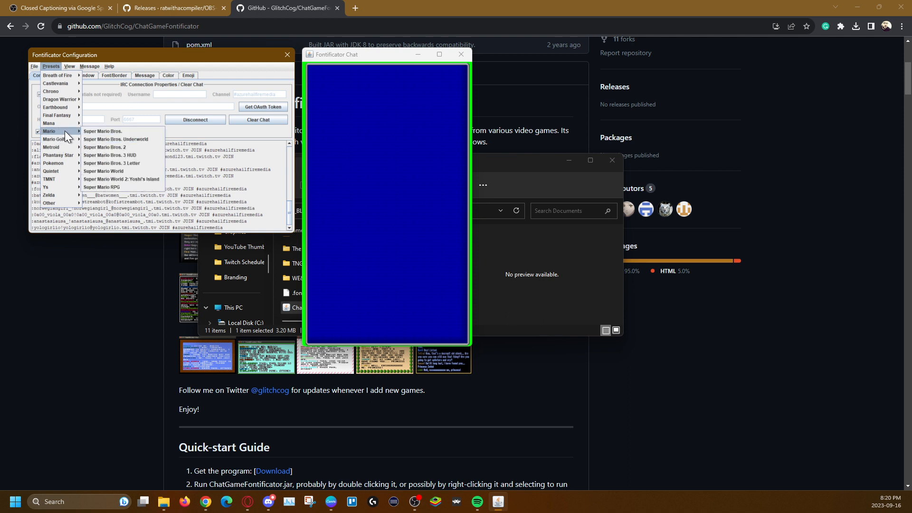
mouse_move(62, 147)
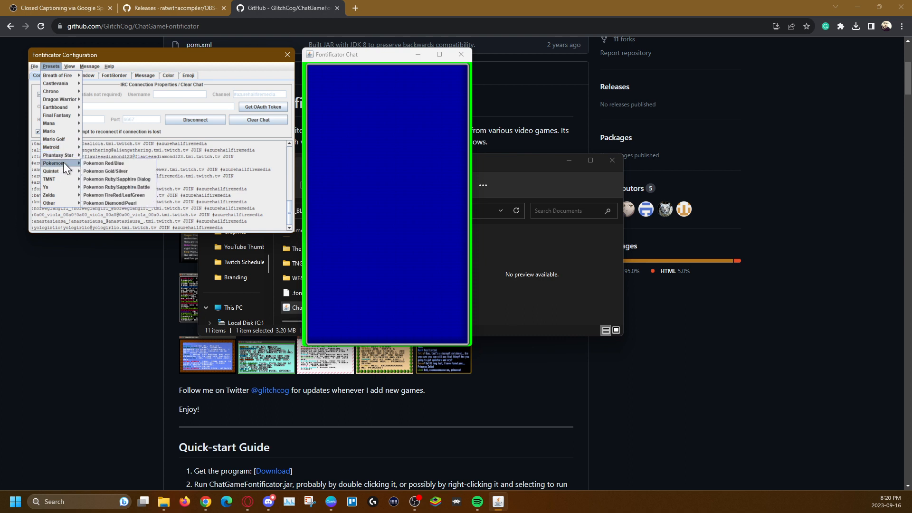
mouse_move(59, 174)
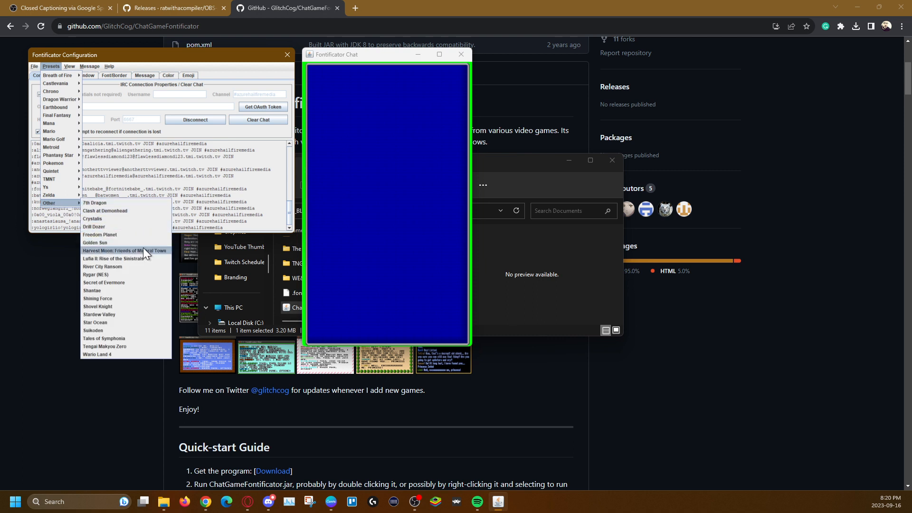
click(126, 322)
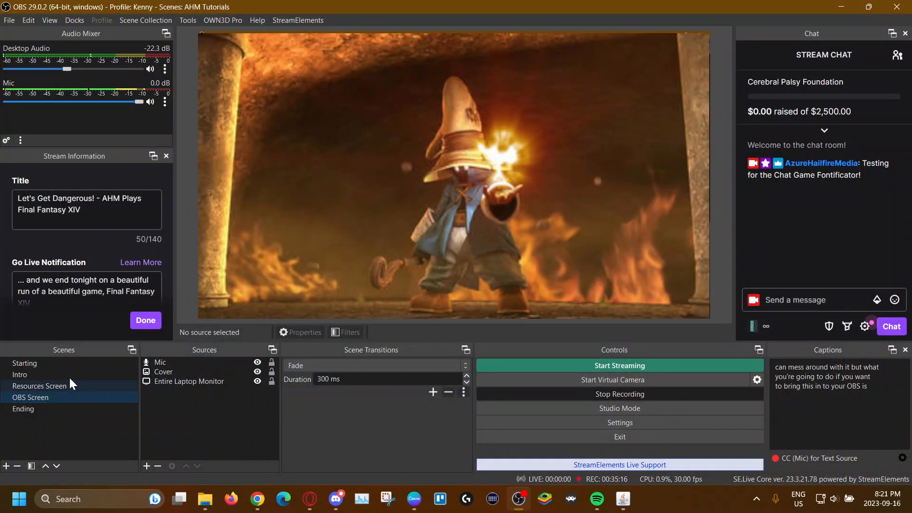
Step: Switch to OBS and add a new Window Capture source named Chat to the OBS Screen scene
click(148, 466)
click(175, 427)
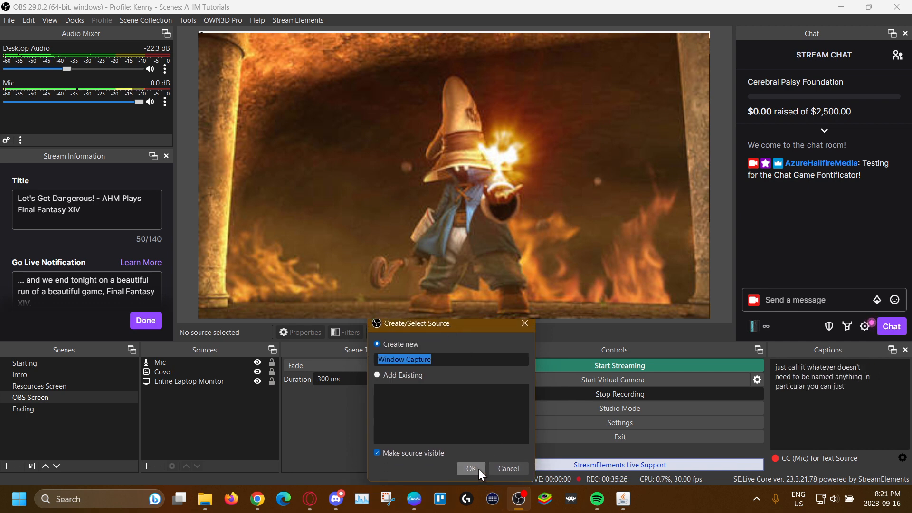
click(454, 359)
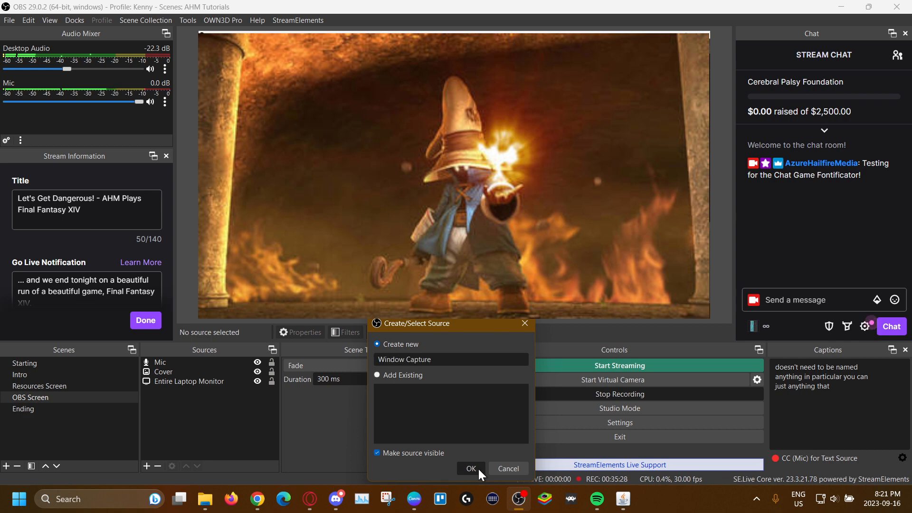
key(ctrl+shift+Left)
key(ctrl+shift+Left)
key(BackSpace)
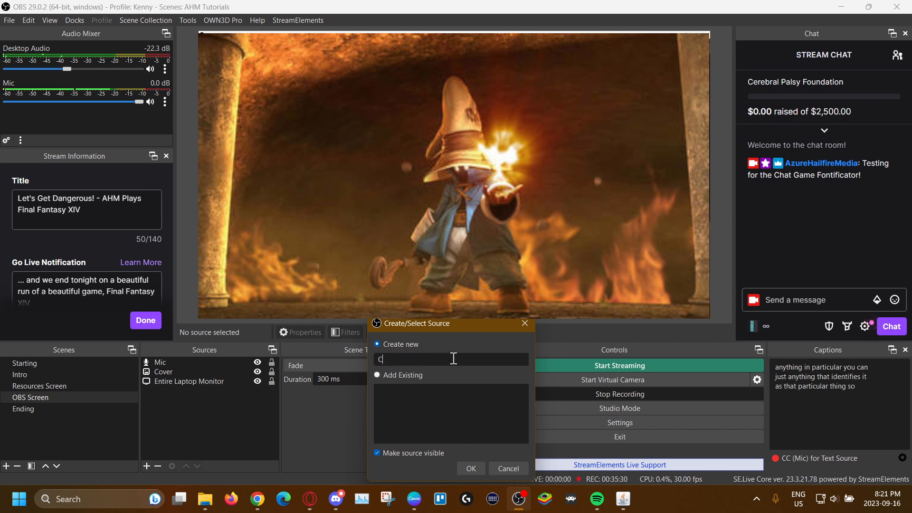
text(Chat)
key(Return)
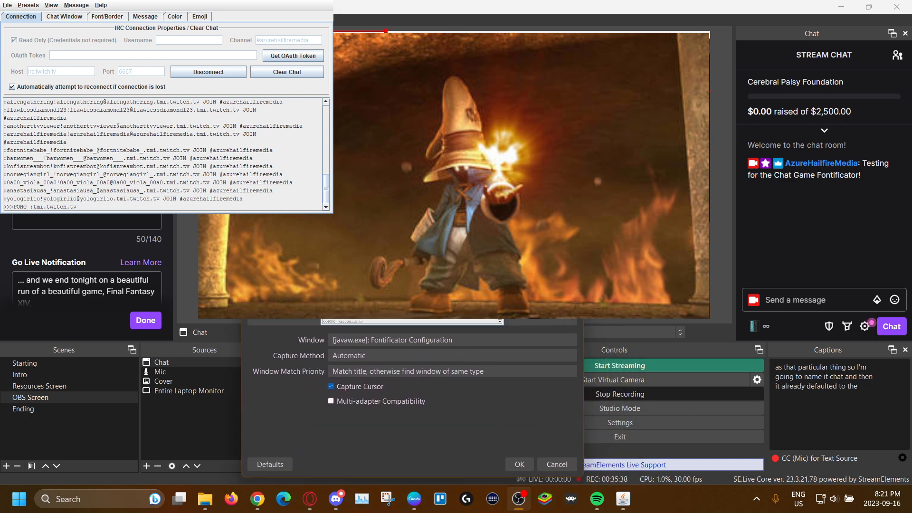
Step: Set the Chat source to capture the [javaw.exe]: Fontificator Chat window, and position it over the middle of the scene
click(394, 338)
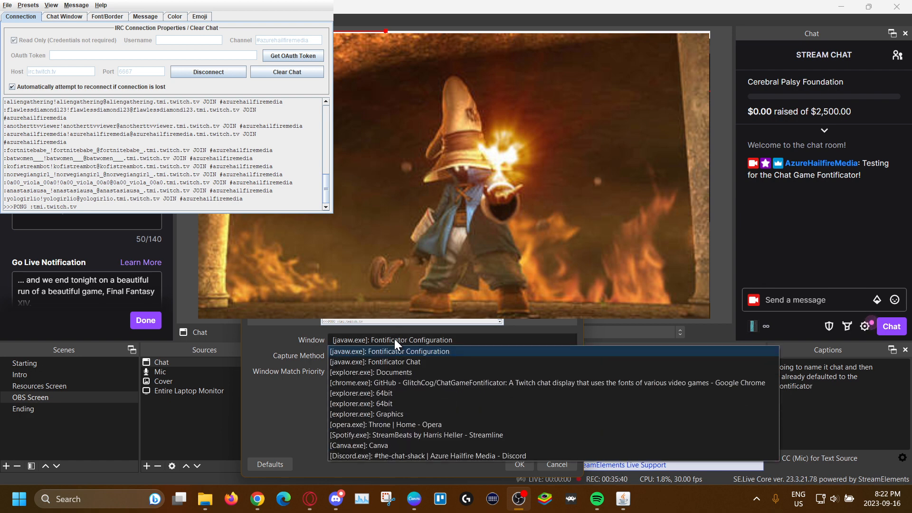
click(392, 360)
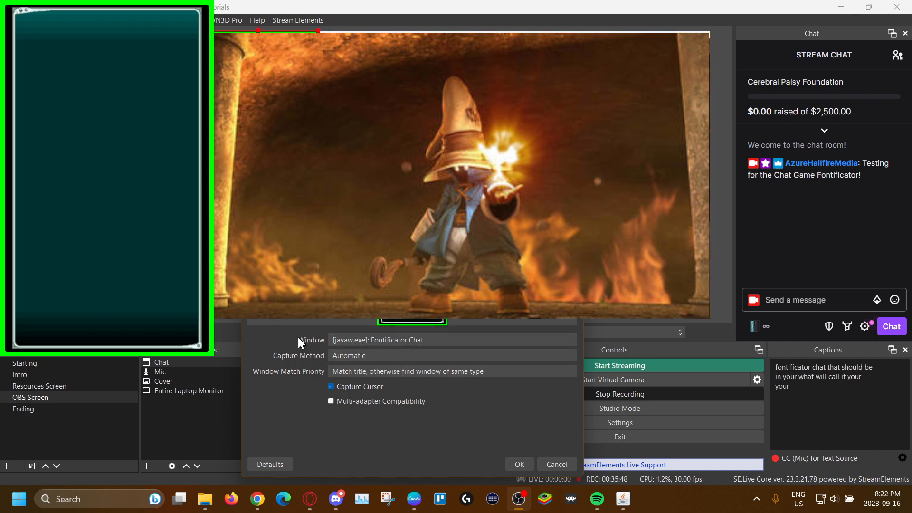
click(380, 368)
click(381, 367)
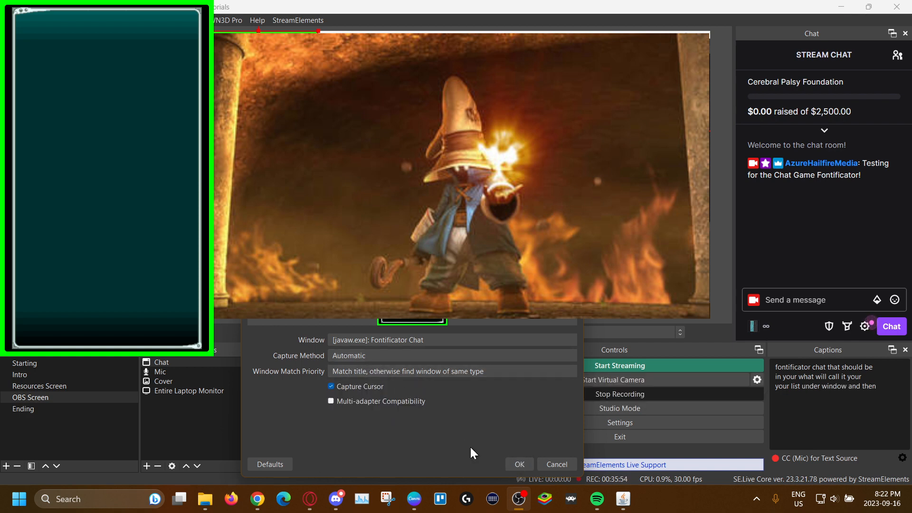
click(526, 468)
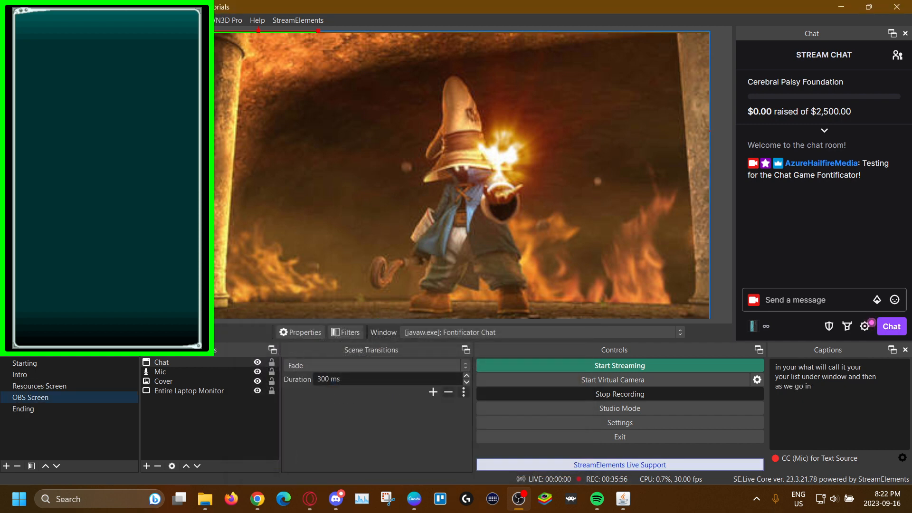
drag(257, 133, 292, 180)
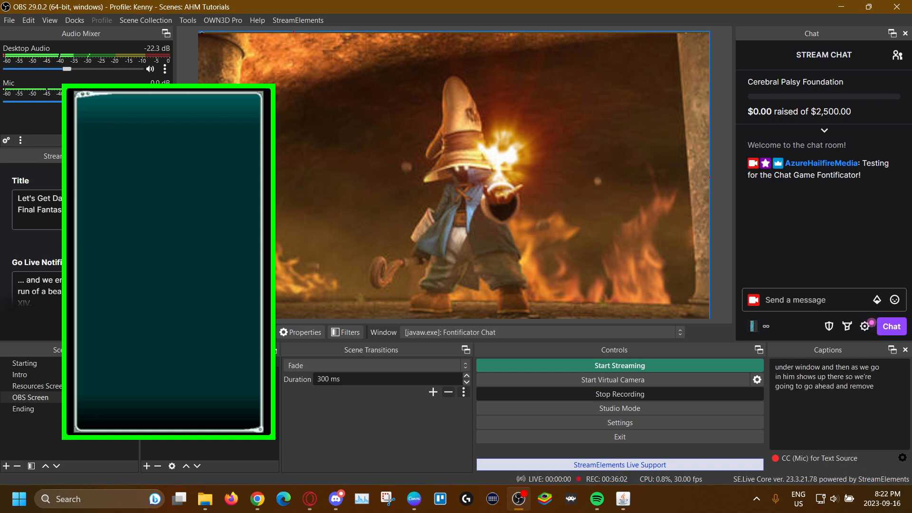
drag(292, 178, 362, 147)
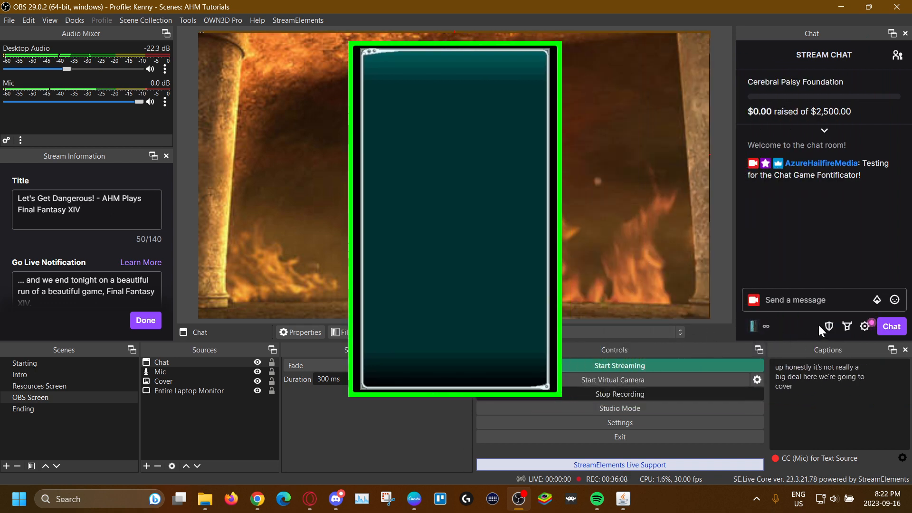
Step: Copy the earlier test message in the stream chat and send "Testing for the Chat Game Fontificator!" again
click(815, 304)
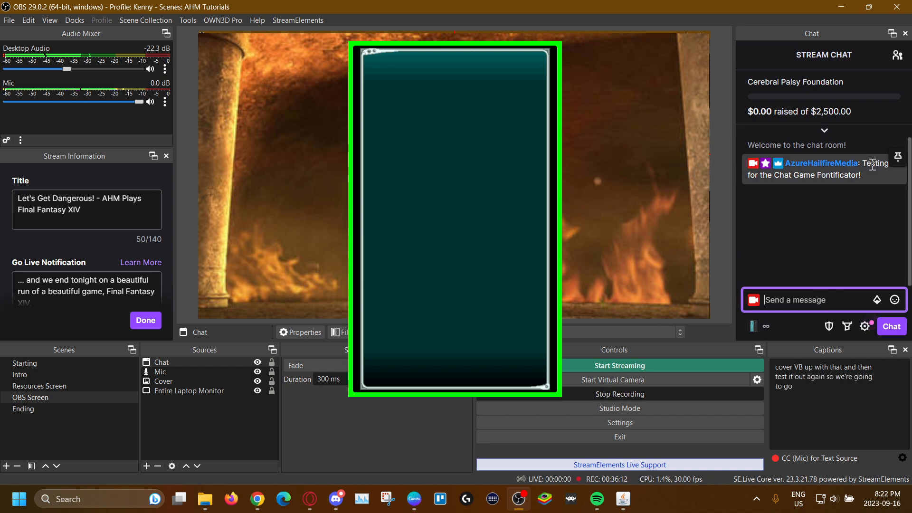
drag(874, 173, 862, 163)
key(ctrl+c)
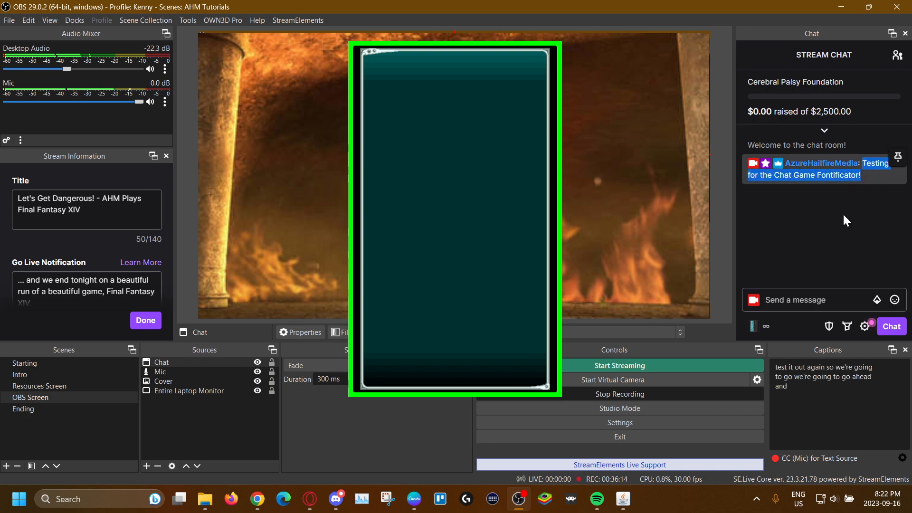
click(814, 300)
key(ctrl+v)
key(Return)
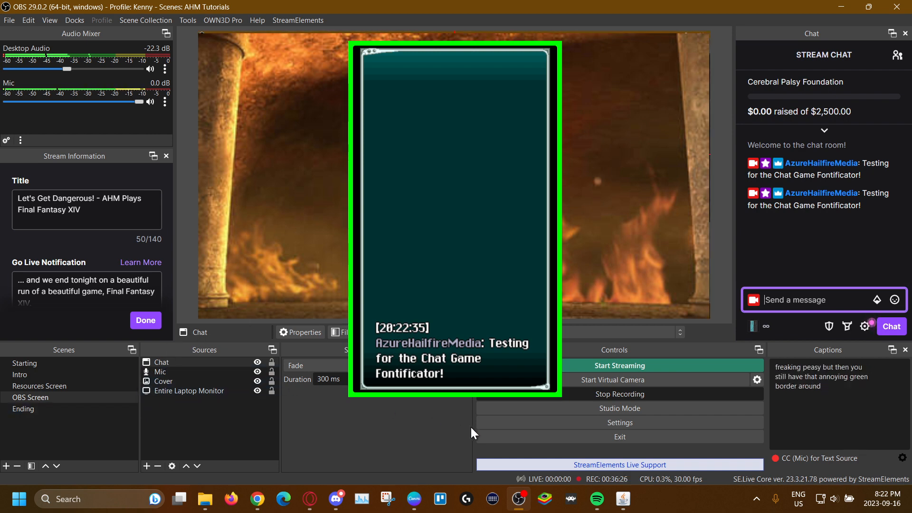
double_click(170, 360)
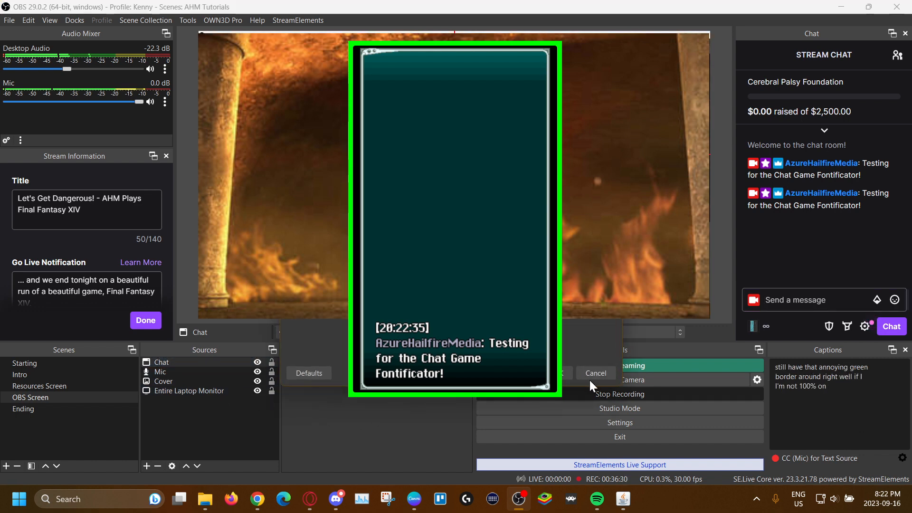
click(590, 374)
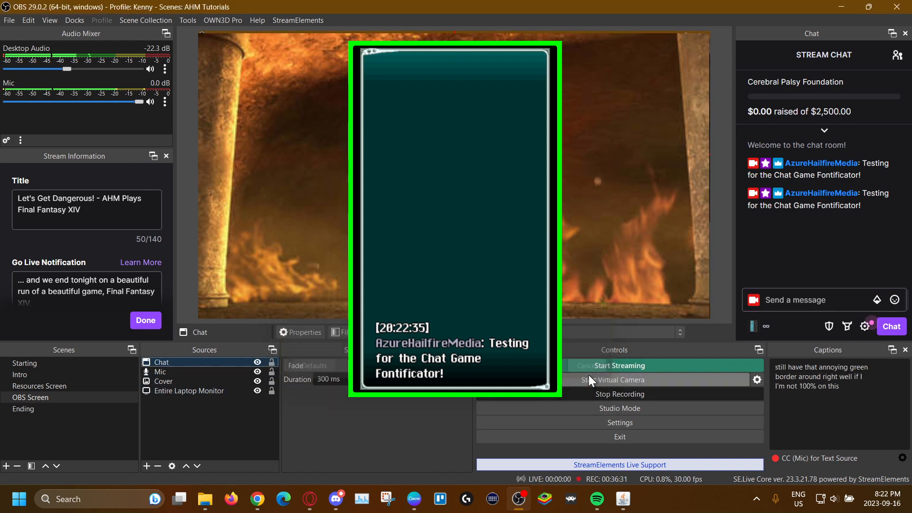
click(172, 466)
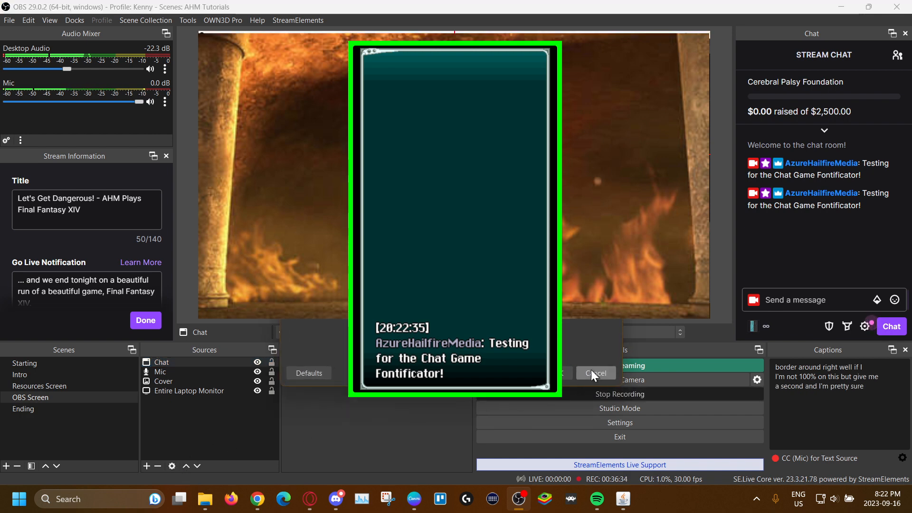
click(603, 372)
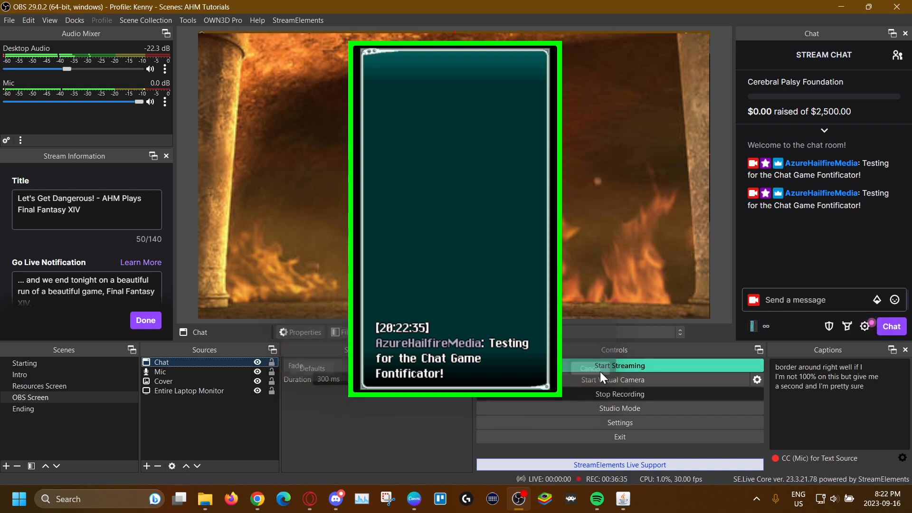
Step: Add a Chroma Key filter with its default name and green key color to the Chat source, and close the filters
right_click(192, 362)
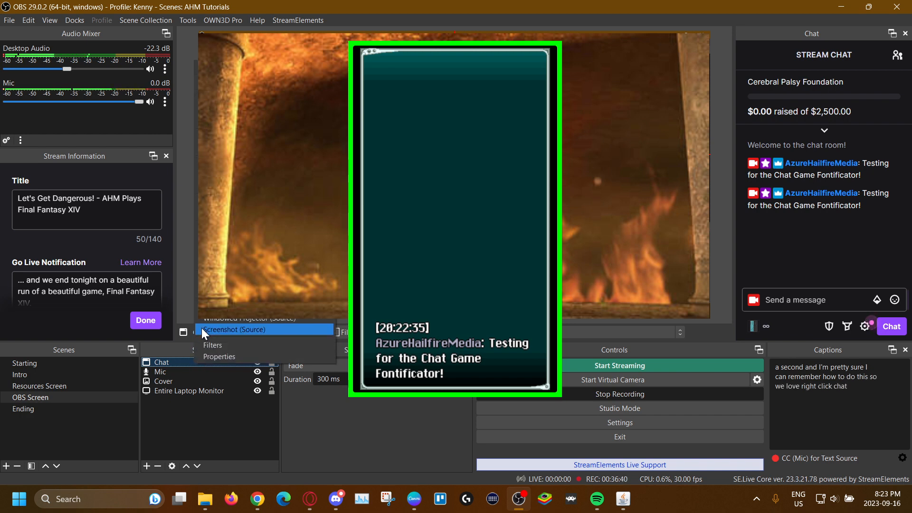
click(223, 348)
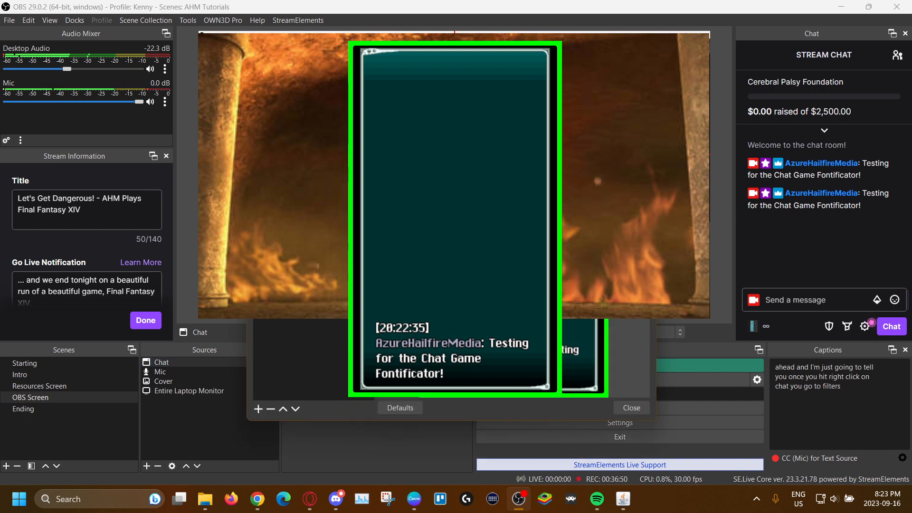
drag(361, 66, 622, 128)
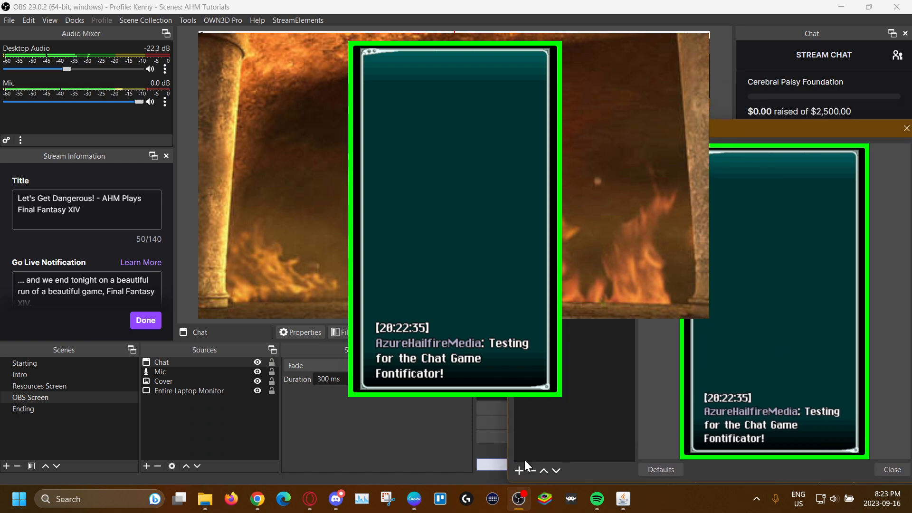
click(518, 471)
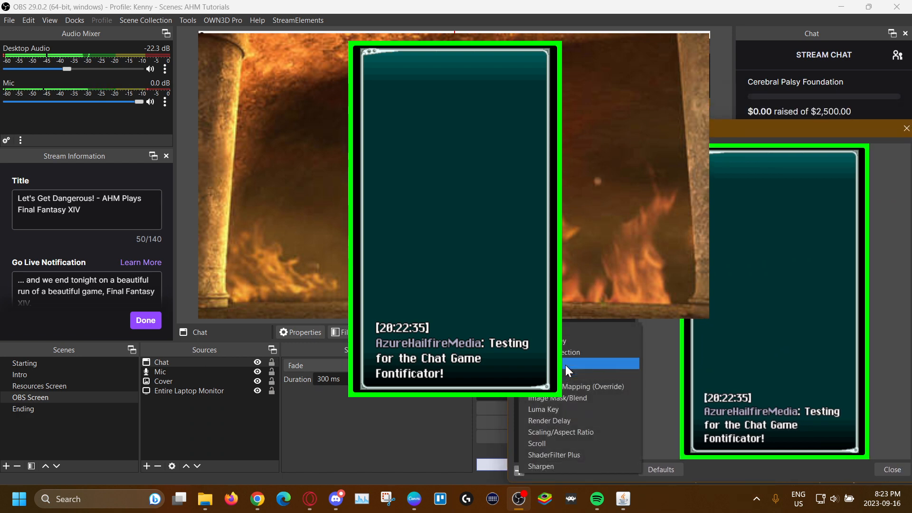
click(568, 342)
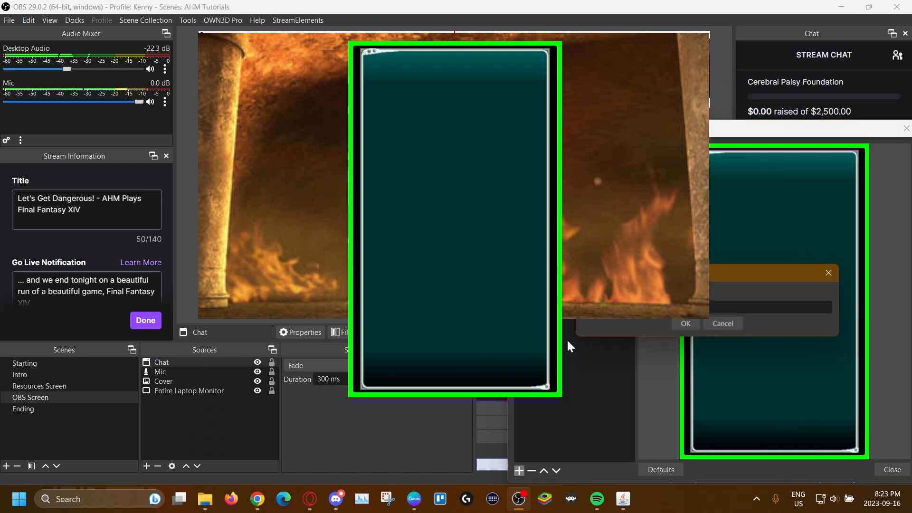
click(685, 323)
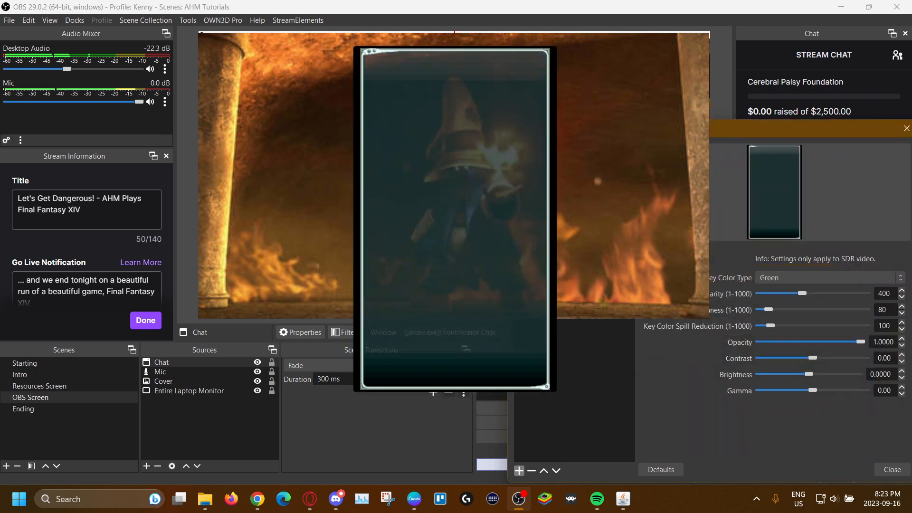
drag(808, 128, 625, 94)
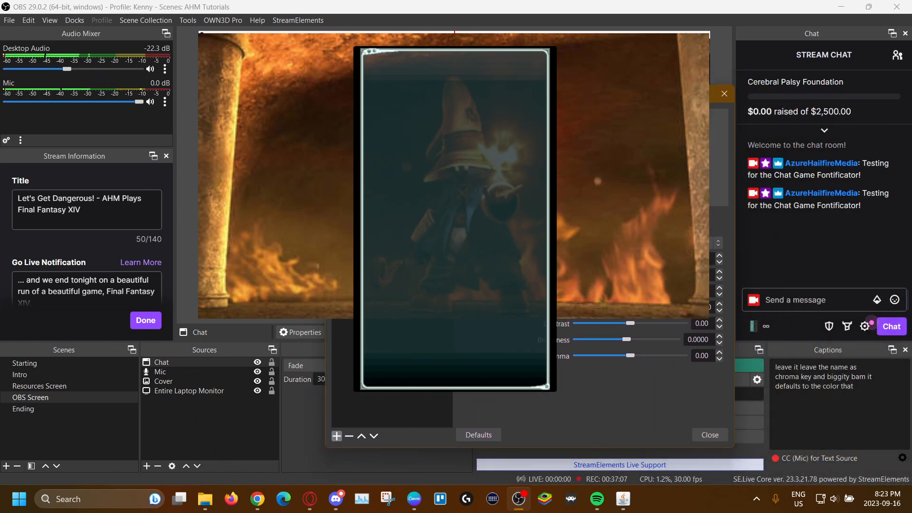
click(710, 435)
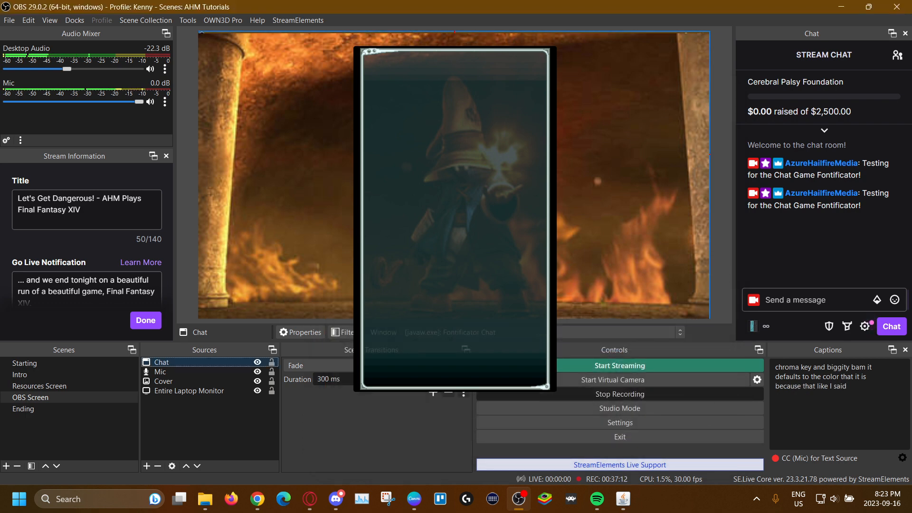
Step: Move the chat capture to the scene's lower-right corner and send "Testing for the Chat Game Fontificator!" in the stream chat
drag(454, 157, 649, 220)
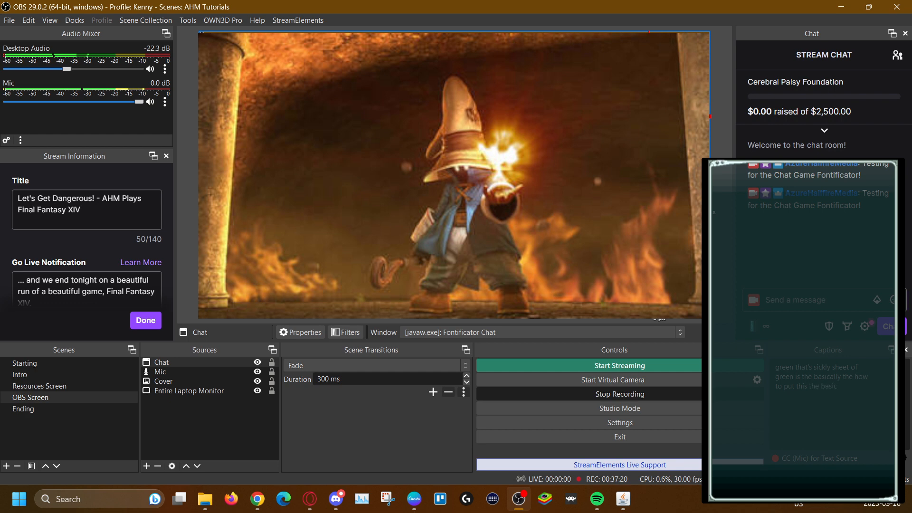
click(778, 296)
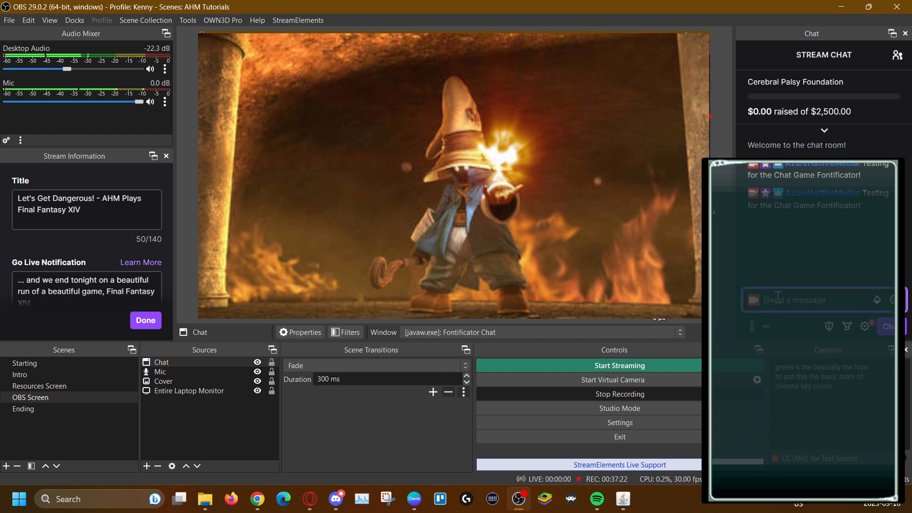
text(Testing for the Chat Game Fontificator!)
key(Return)
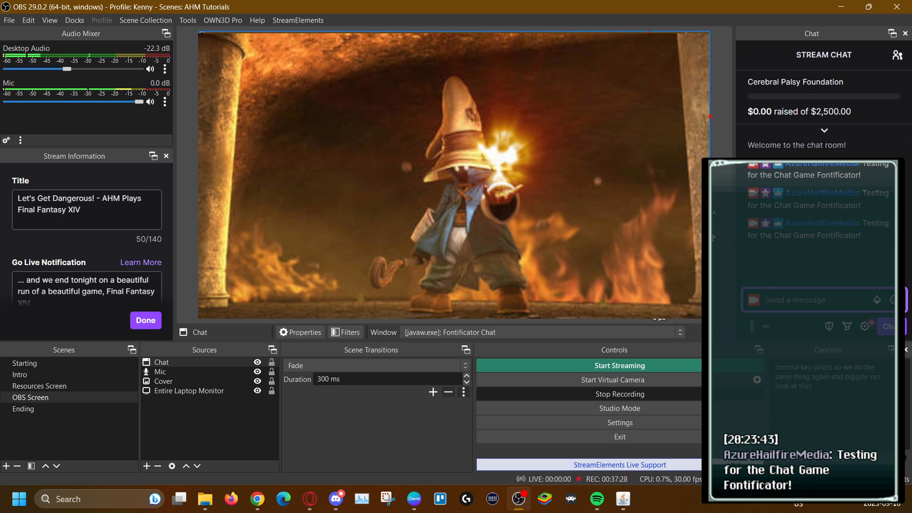
Step: Nudge the chat capture around the scene's lower-right corner, and remove the Chat source from the OBS Screen scene
drag(651, 251, 662, 299)
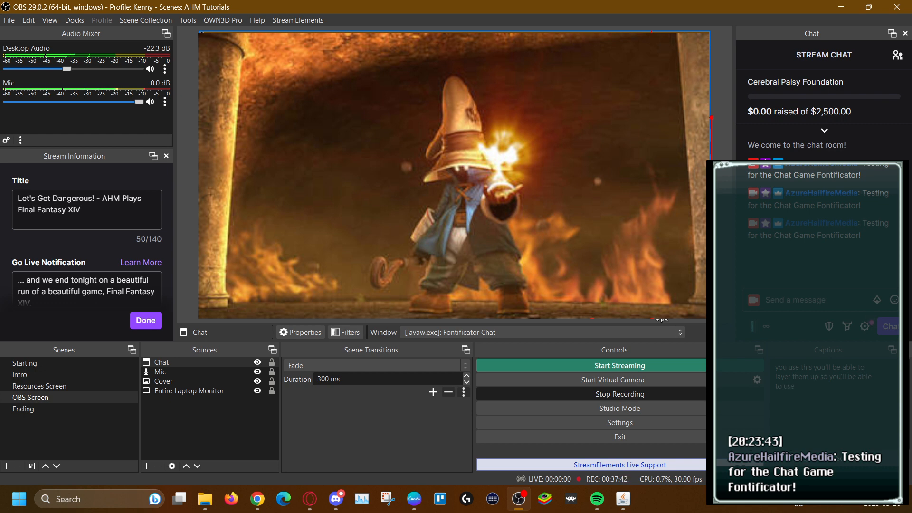
drag(663, 299, 657, 307)
key(alt)
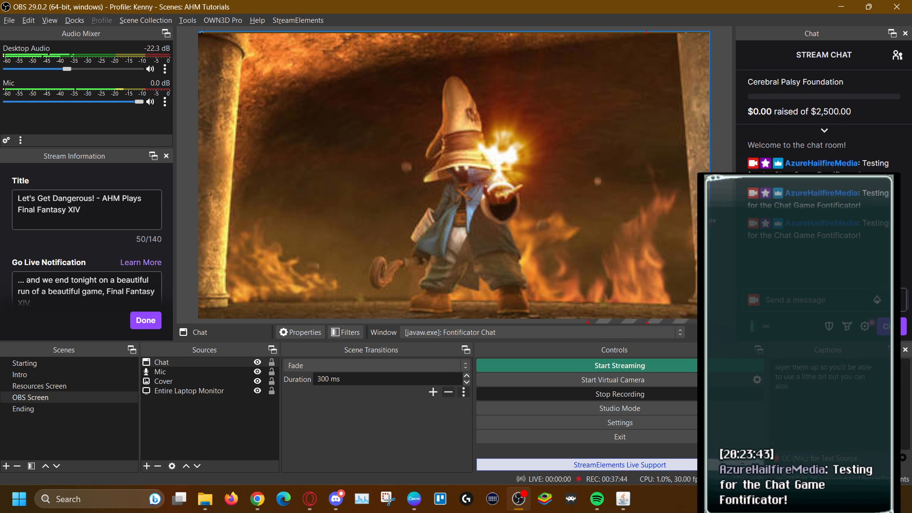
drag(588, 225, 585, 212)
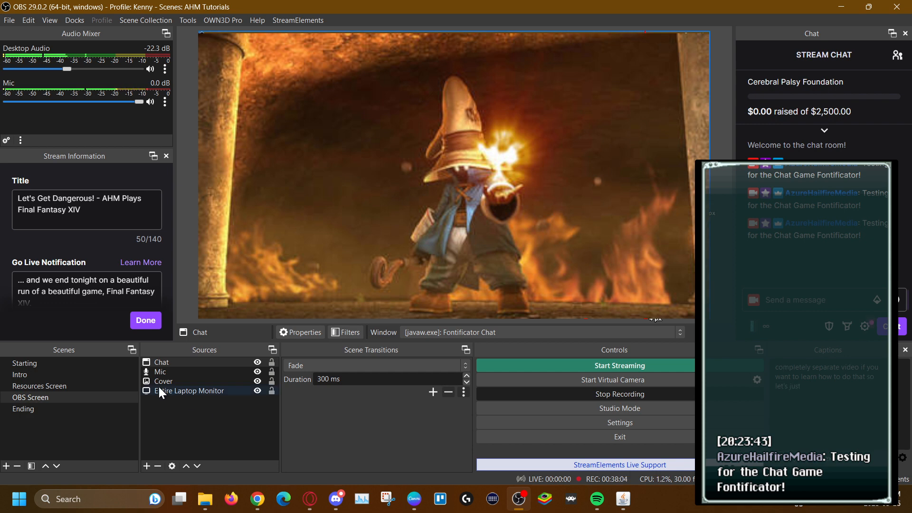
click(156, 466)
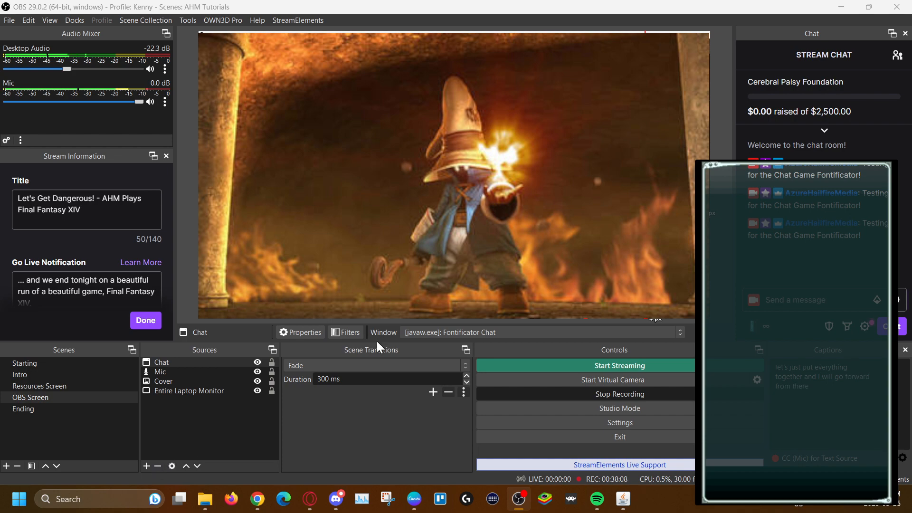
key(Return)
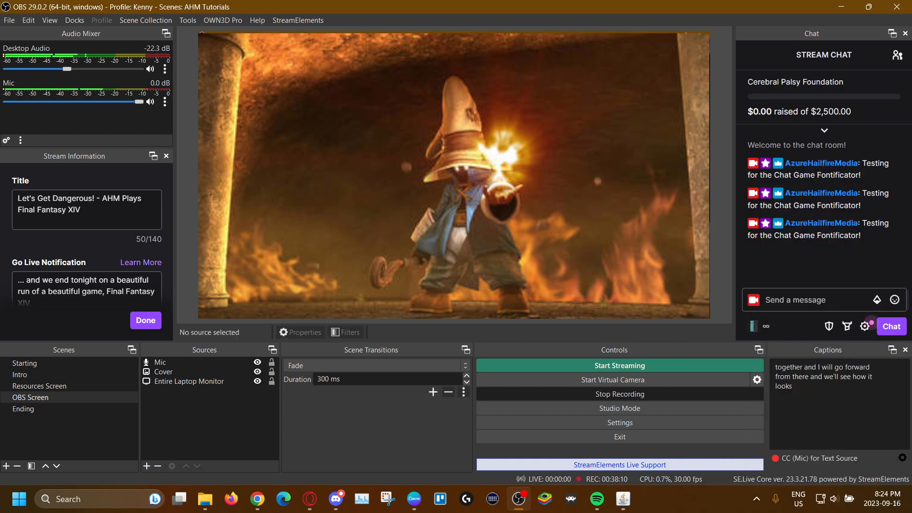